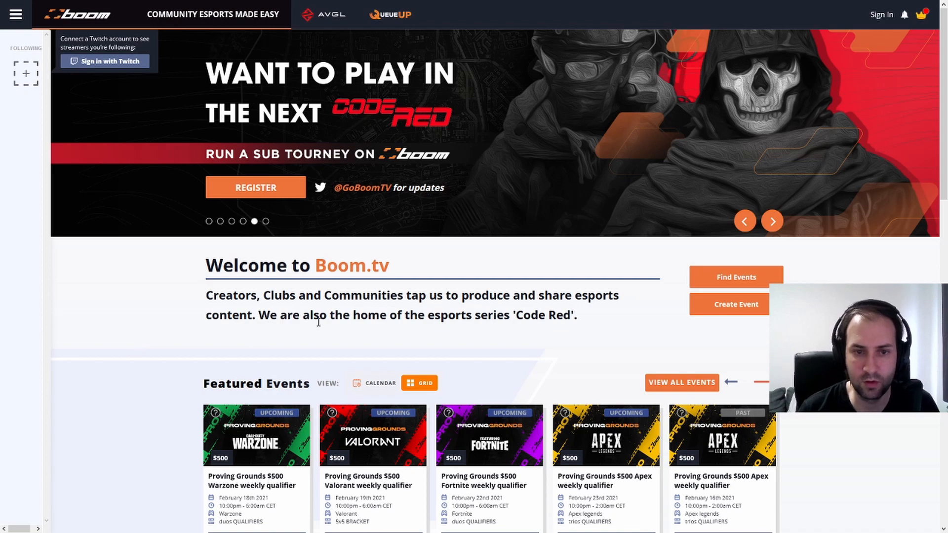
# Sign in to Boom.tv with the Twitch account, authorize it, and dismiss the usernames prompt
pyautogui.click(730, 312)
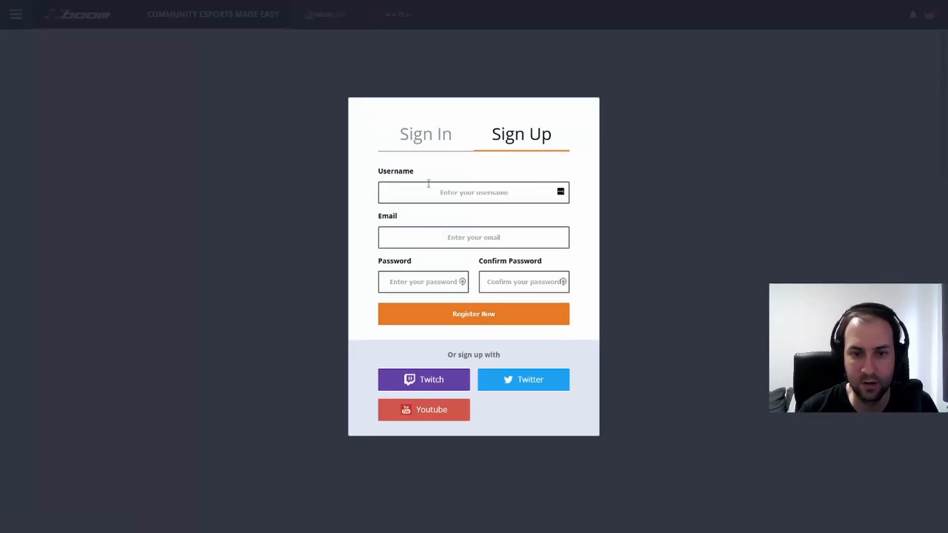
pyautogui.click(423, 134)
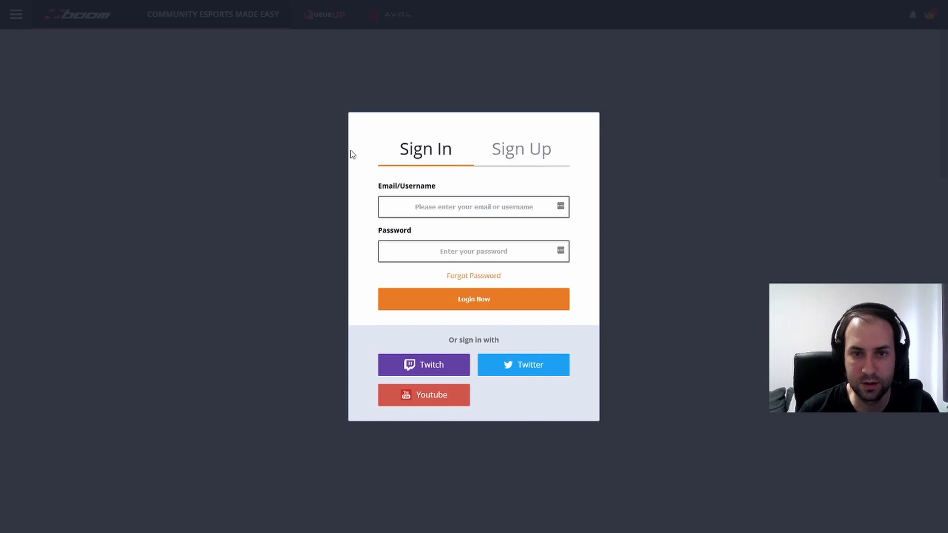
pyautogui.click(423, 366)
pyautogui.click(443, 295)
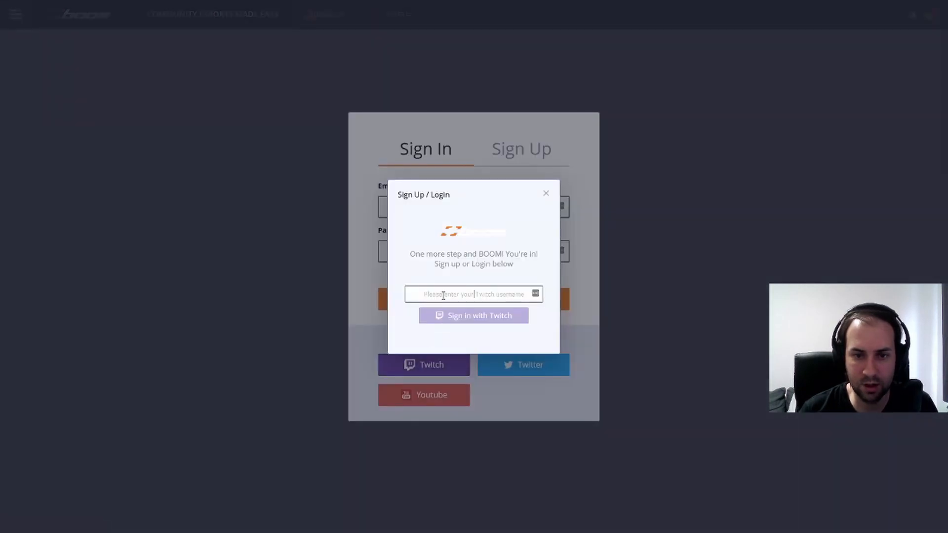
pyautogui.write('v')
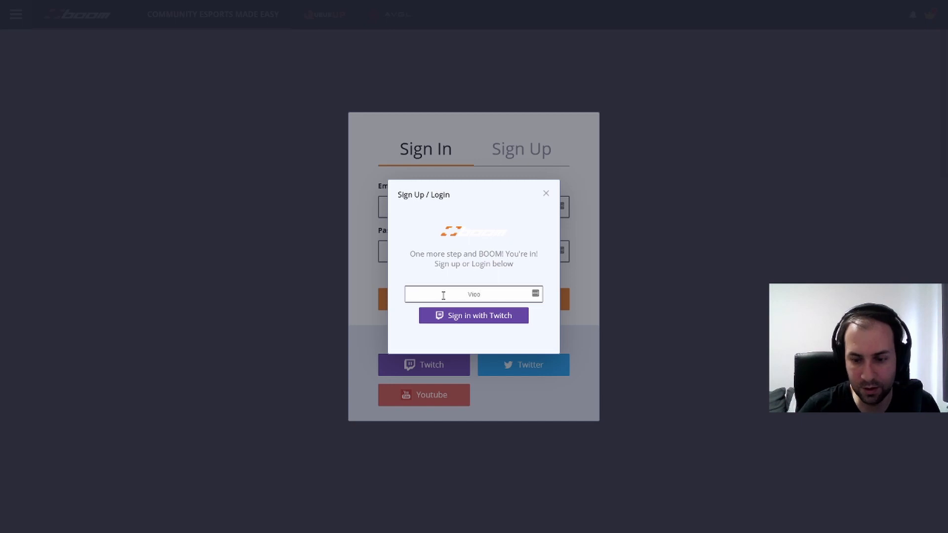
pyautogui.click(483, 315)
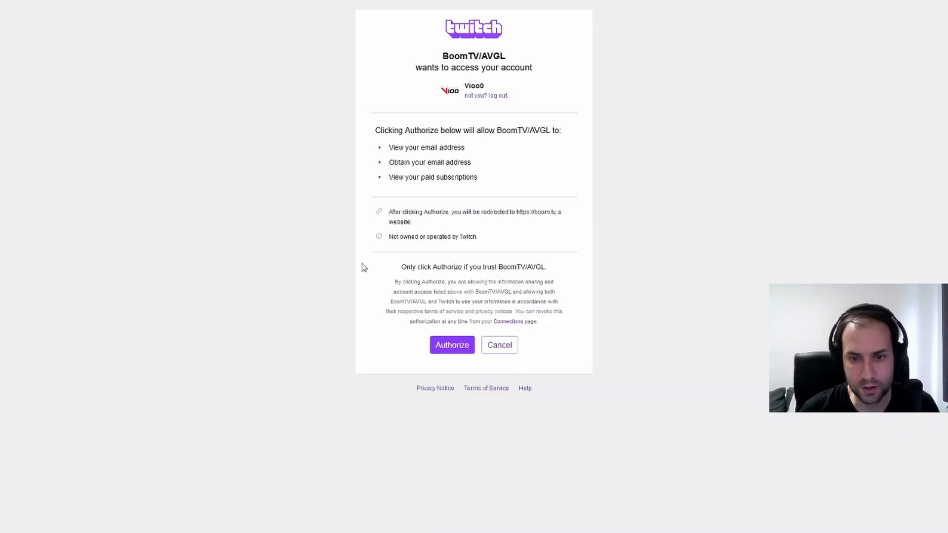
pyautogui.click(449, 347)
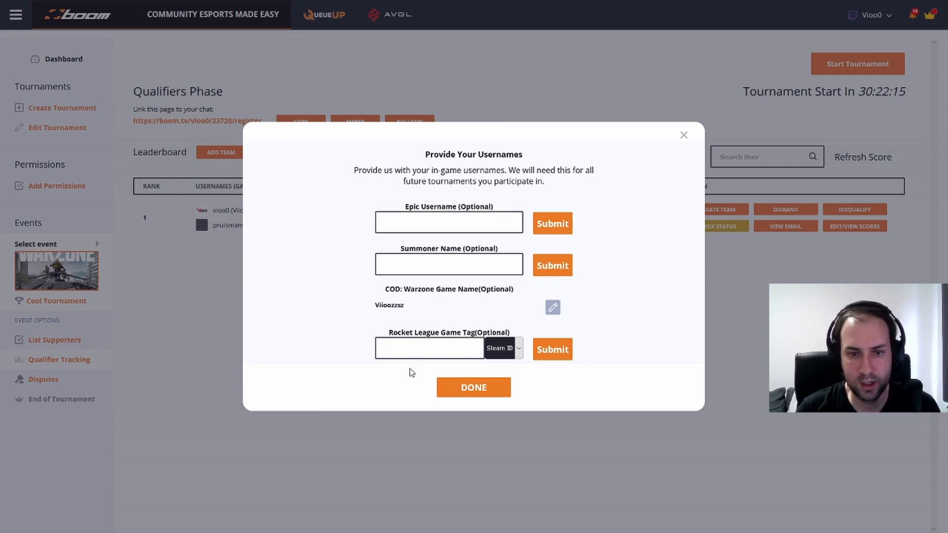
pyautogui.click(683, 138)
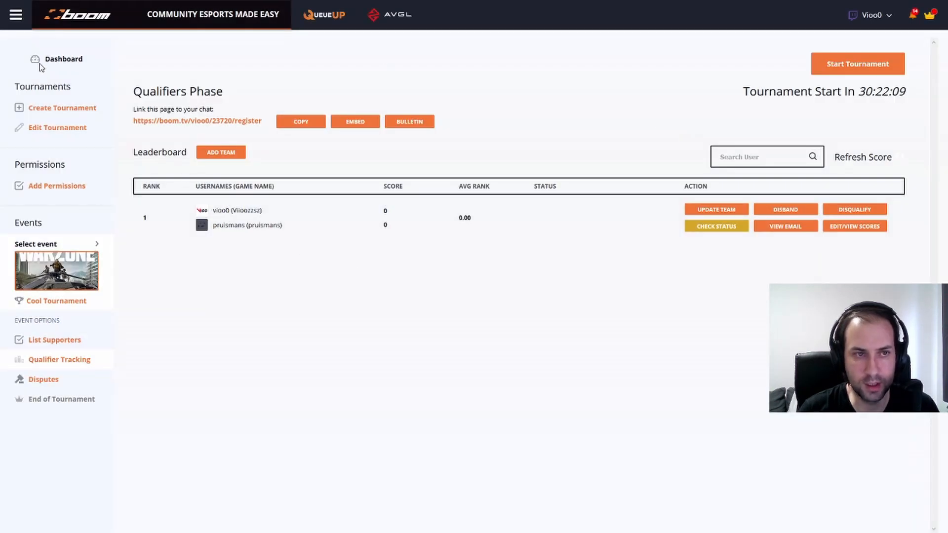
# Start a new tournament named 'Cool Tournament' for Call of Duty: Warzone with a Twitch stream URL
pyautogui.click(53, 115)
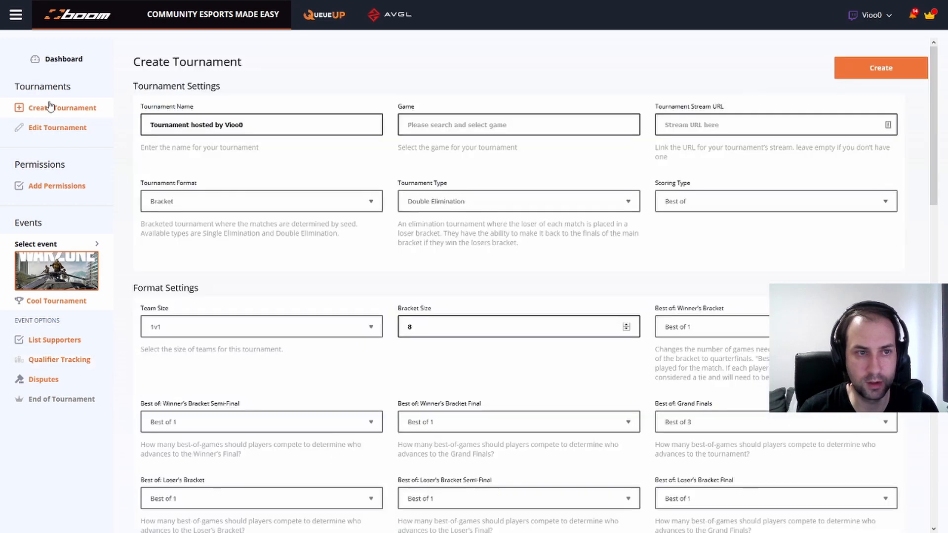
pyautogui.tripleClick(253, 128)
pyautogui.write('c')
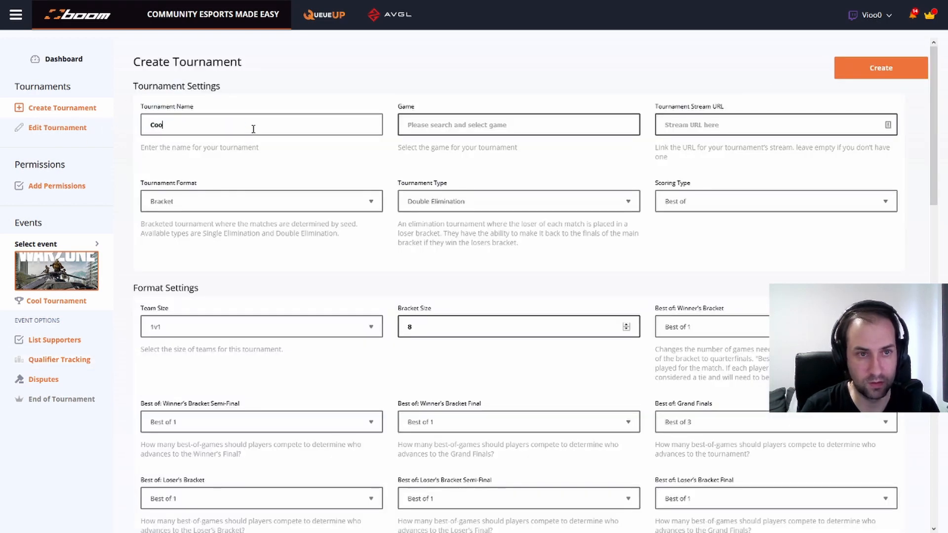
pyautogui.write('ool ')
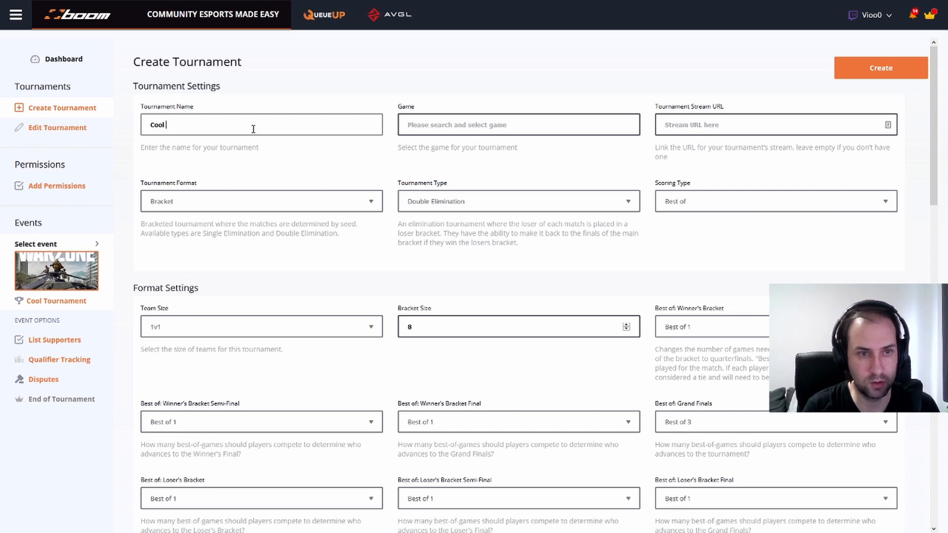
pyautogui.write('Tournament')
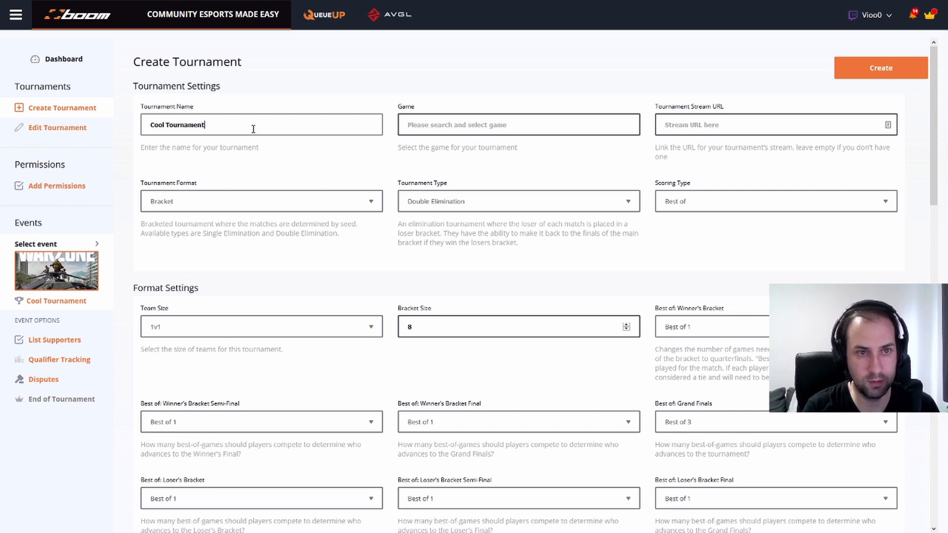
pyautogui.press('Tab')
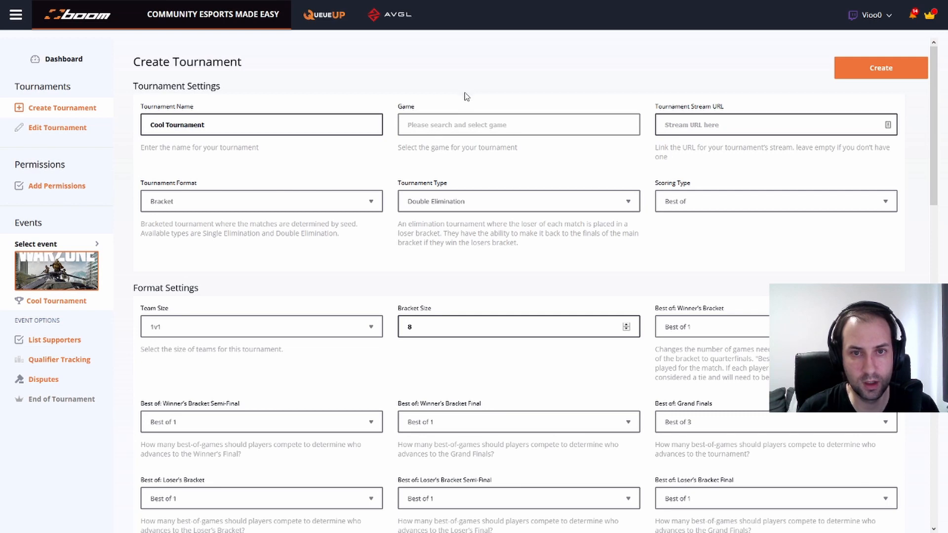
pyautogui.write('Call')
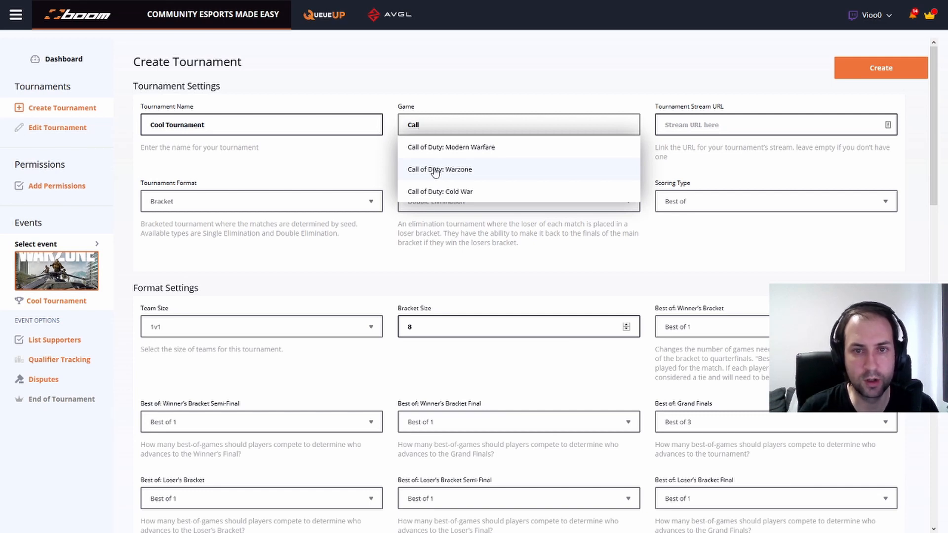
pyautogui.click(435, 170)
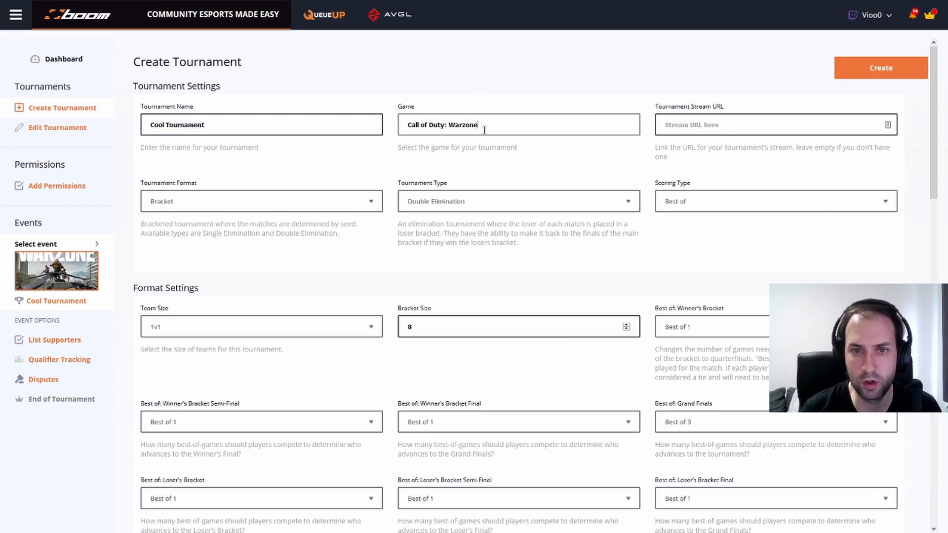
pyautogui.click(702, 128)
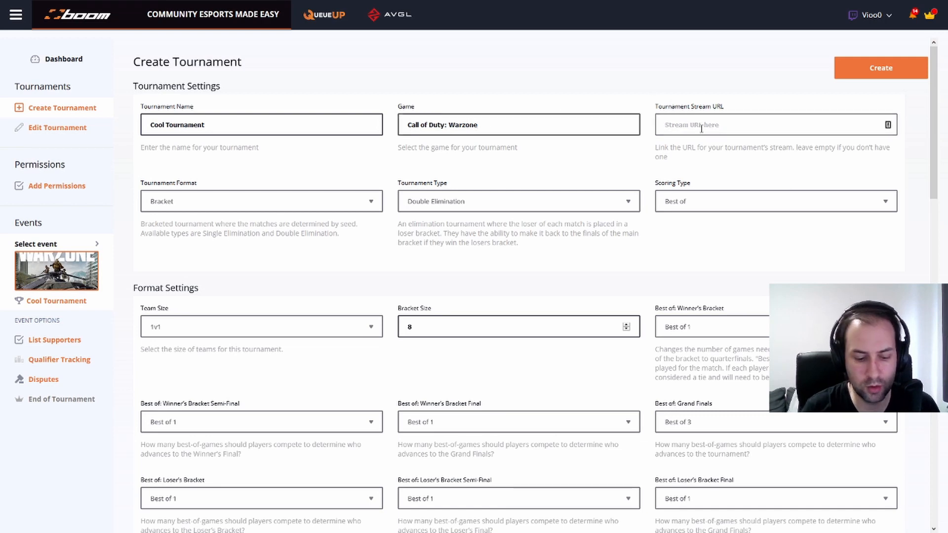
pyautogui.write('htp')
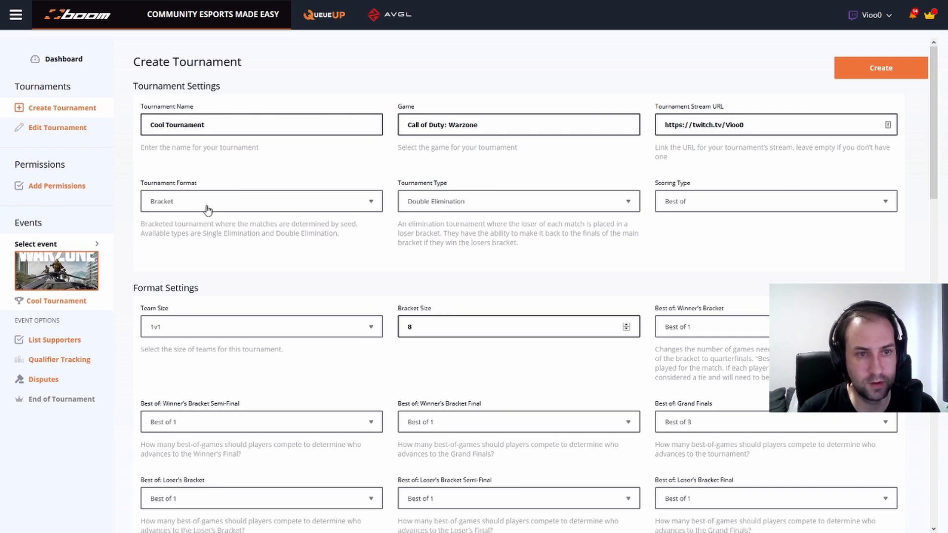
# Make the format Kill Race, keep live score tracking on, and score by Kills + Placement
pyautogui.click(207, 207)
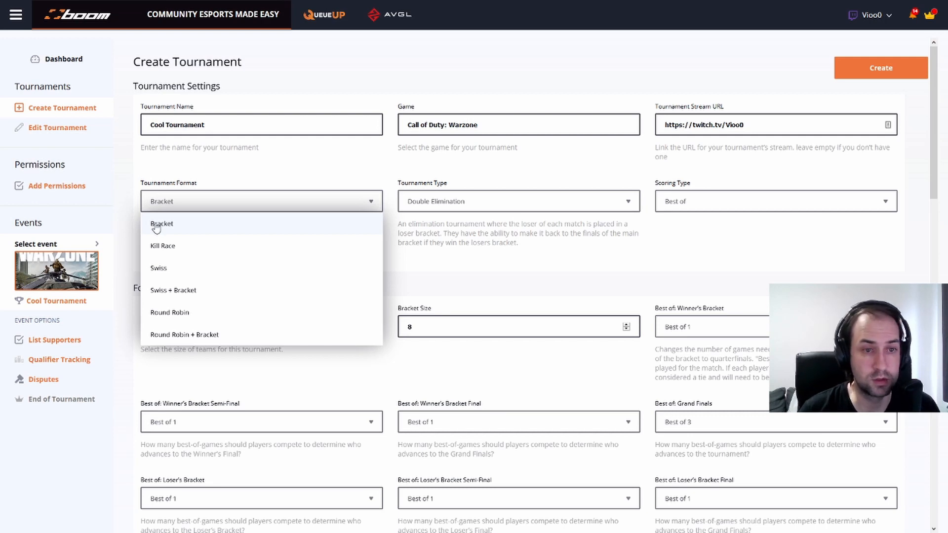
pyautogui.click(184, 250)
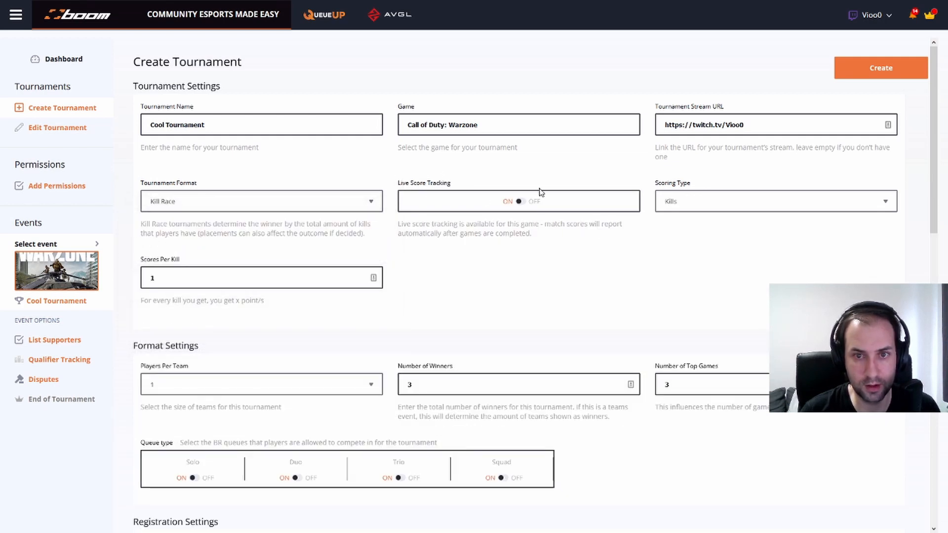
pyautogui.click(522, 204)
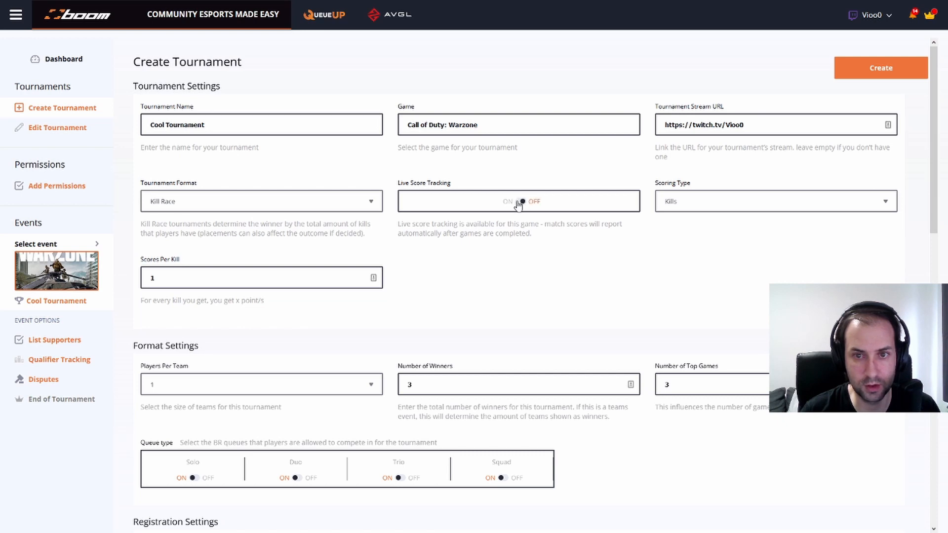
pyautogui.click(521, 202)
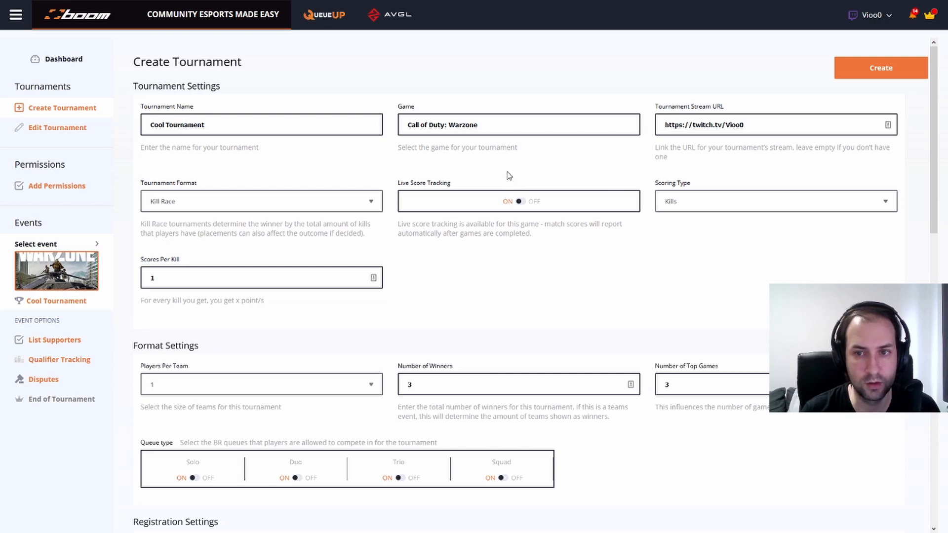
pyautogui.click(741, 204)
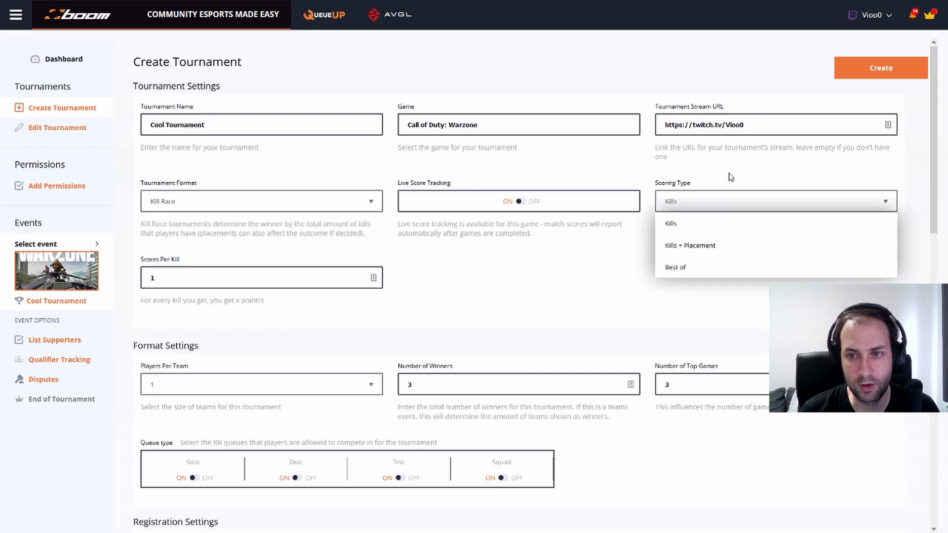
pyautogui.click(697, 248)
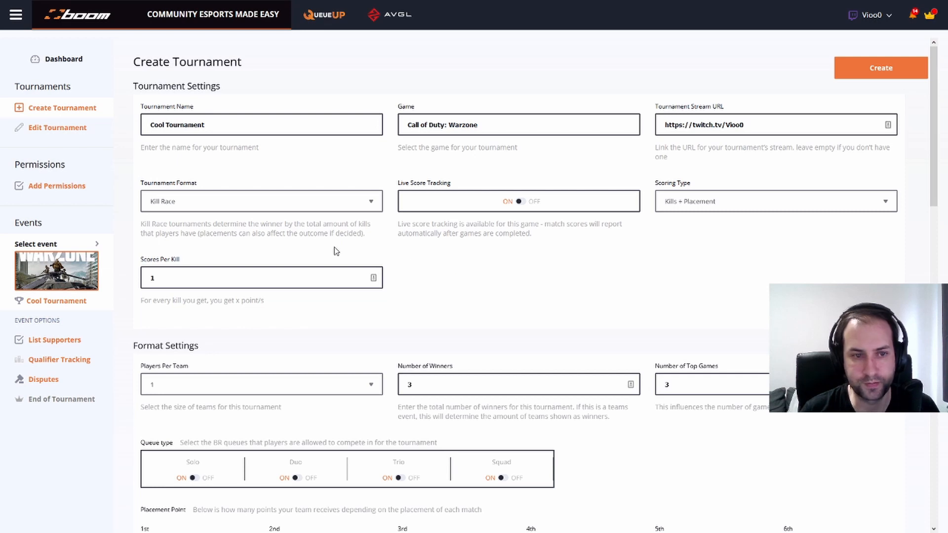
pyautogui.click(174, 277)
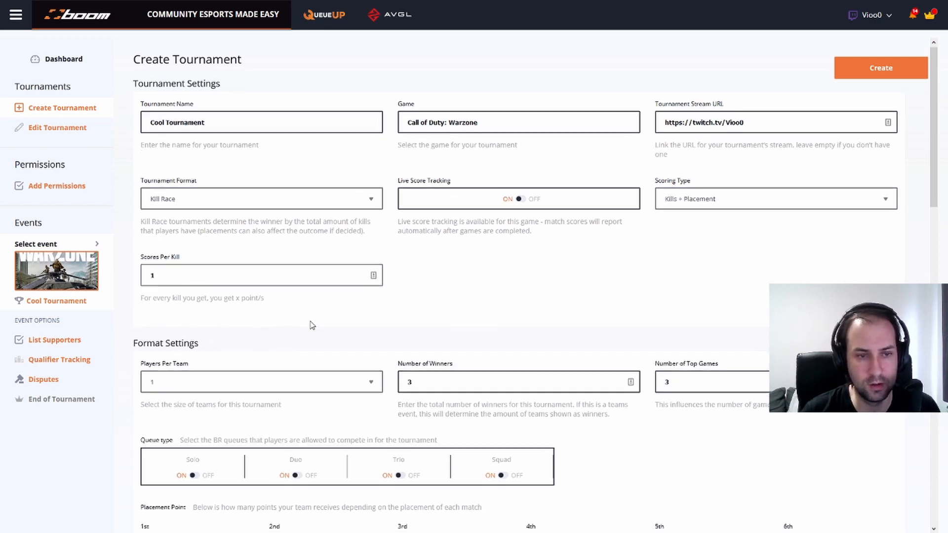
# Set Players Per Team to 3, which disables the Solo and Duo queues
pyautogui.scroll(-1, 293, 385)
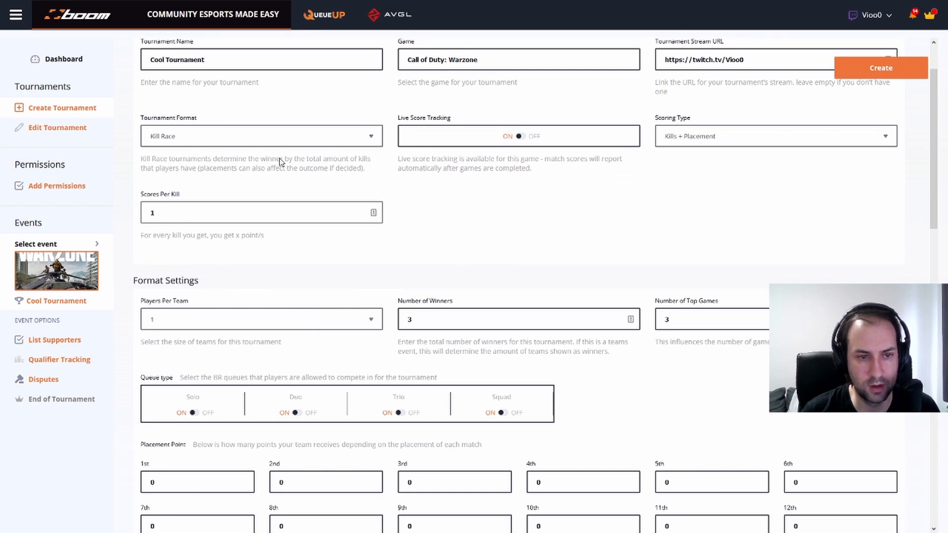
pyautogui.scroll(-1, 276, 231)
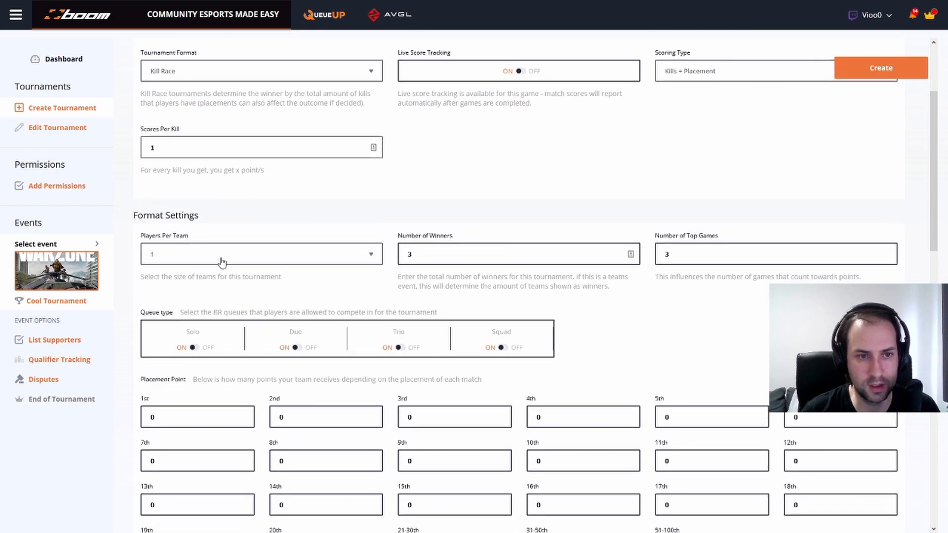
pyautogui.click(220, 261)
pyautogui.click(213, 321)
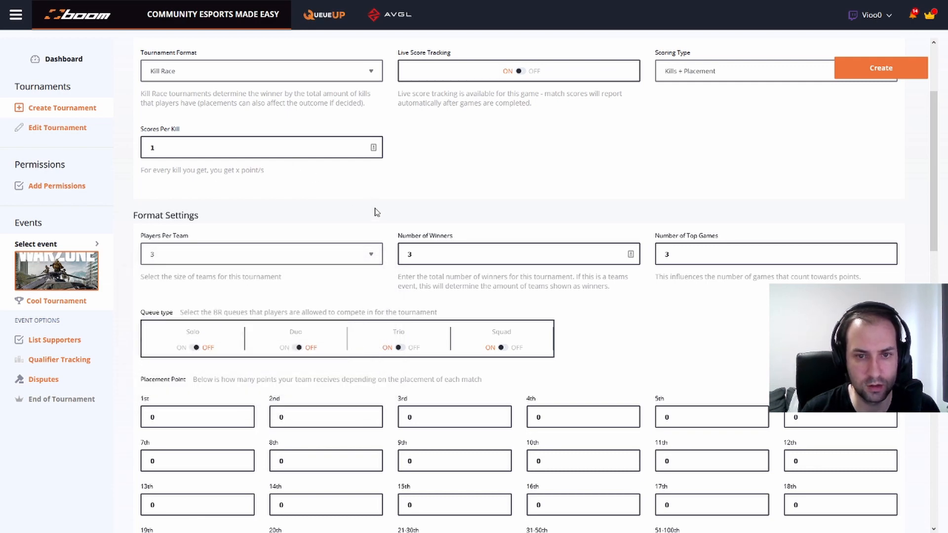
pyautogui.scroll(-1, 383, 212)
pyautogui.scroll(2, 391, 165)
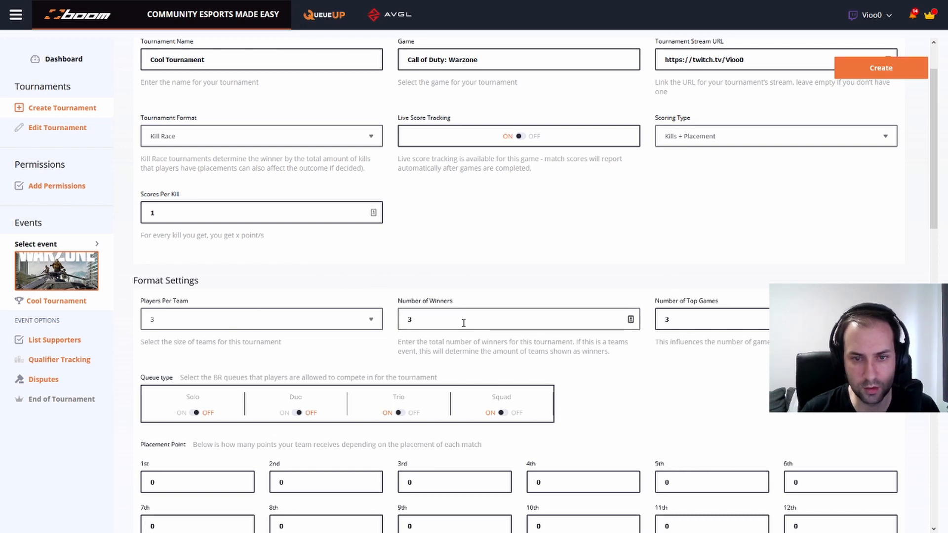
pyautogui.click(309, 321)
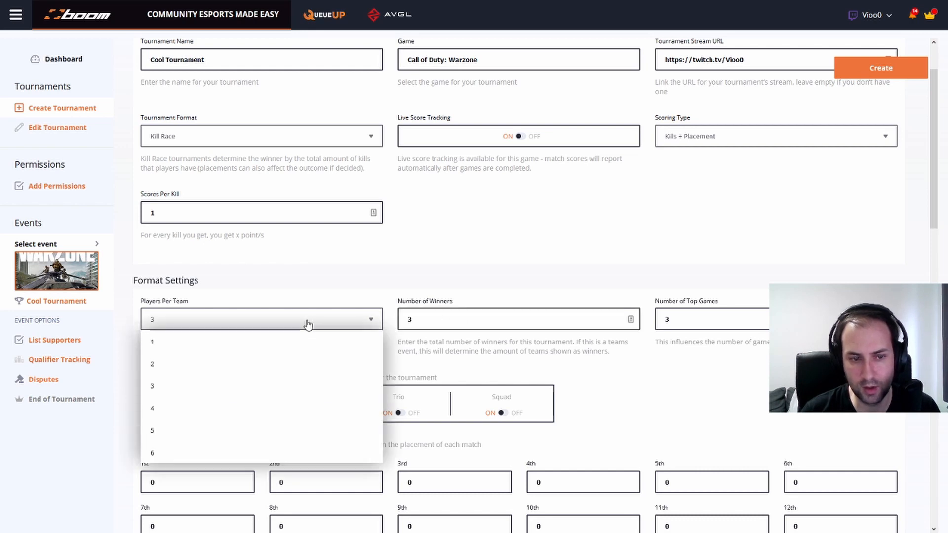
pyautogui.click(213, 390)
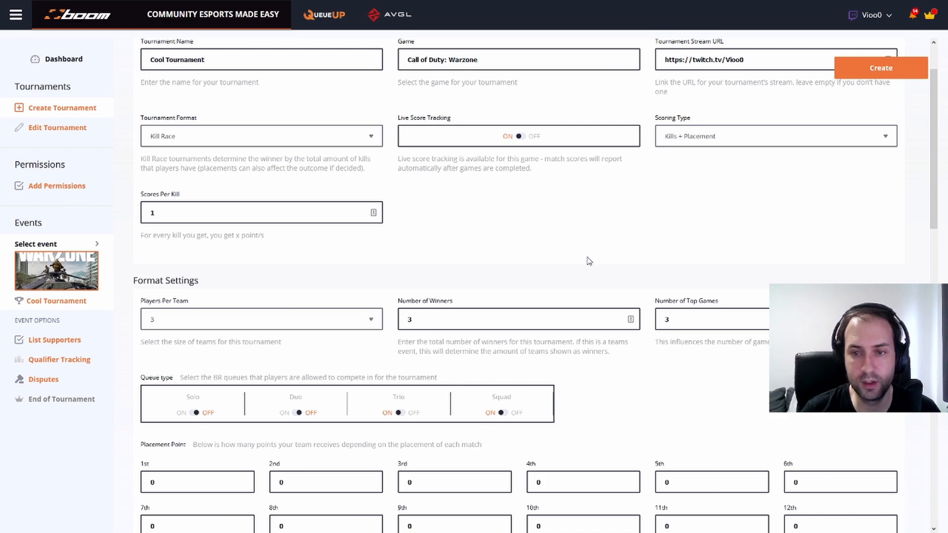
pyautogui.scroll(2, 594, 257)
# Switch off the Squad queue so only Trio stays enabled, then review the format settings
pyautogui.scroll(-5, 596, 271)
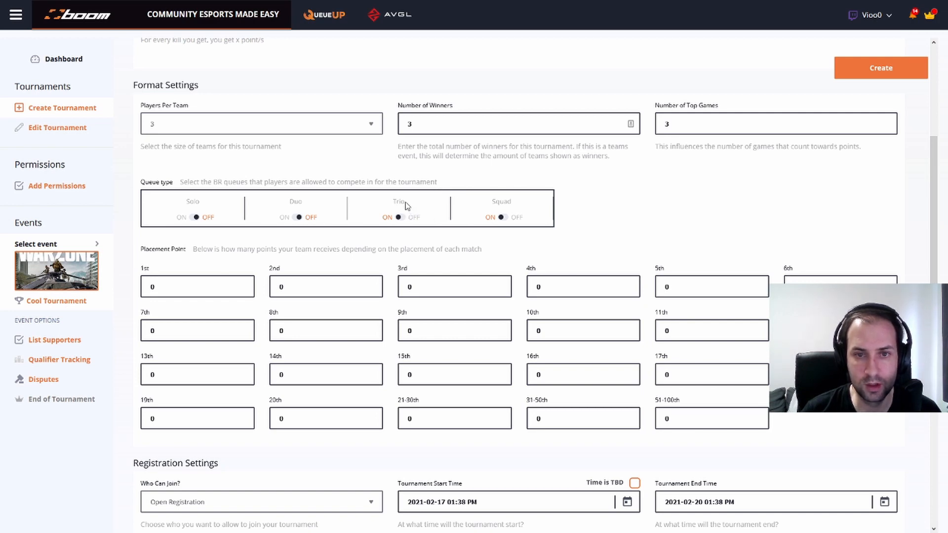
pyautogui.click(506, 218)
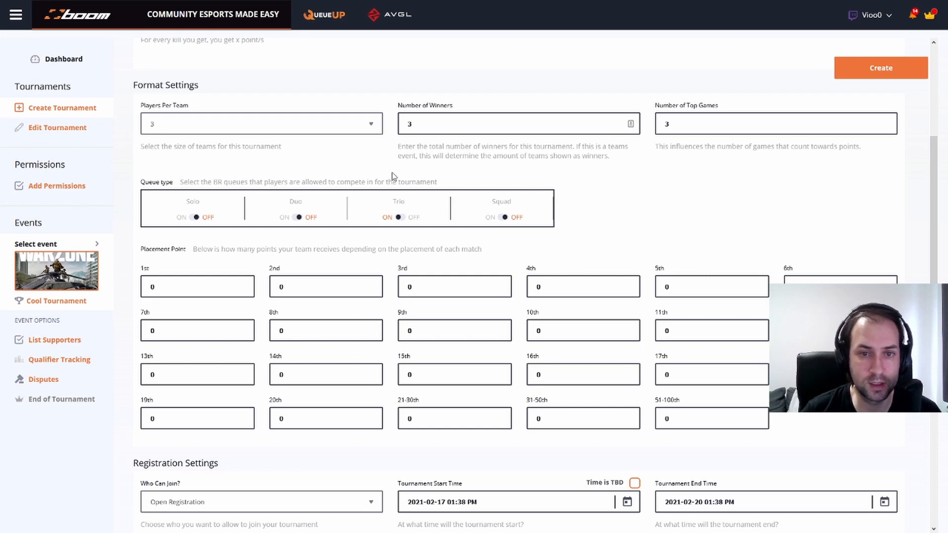
pyautogui.scroll(2, 375, 260)
pyautogui.scroll(-2, 372, 249)
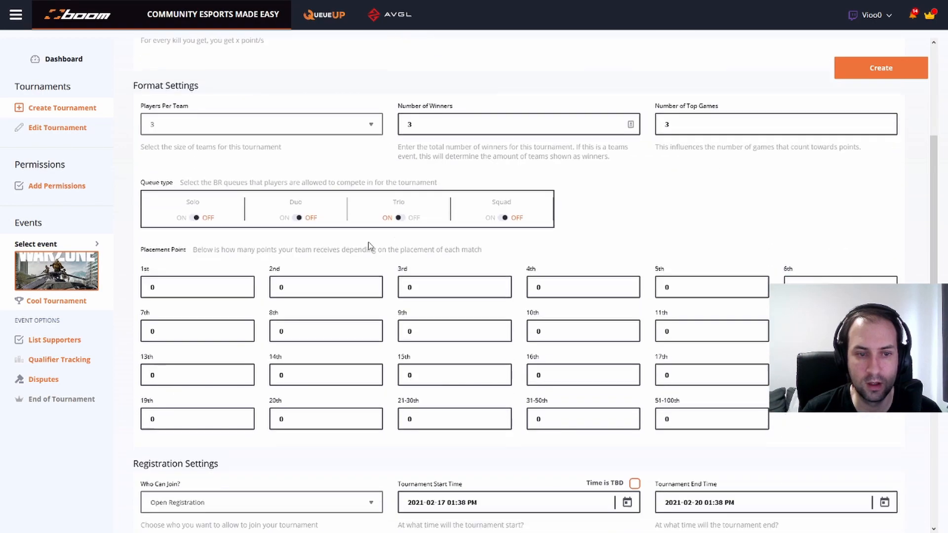
pyautogui.scroll(-4, 226, 275)
pyautogui.scroll(2, 205, 133)
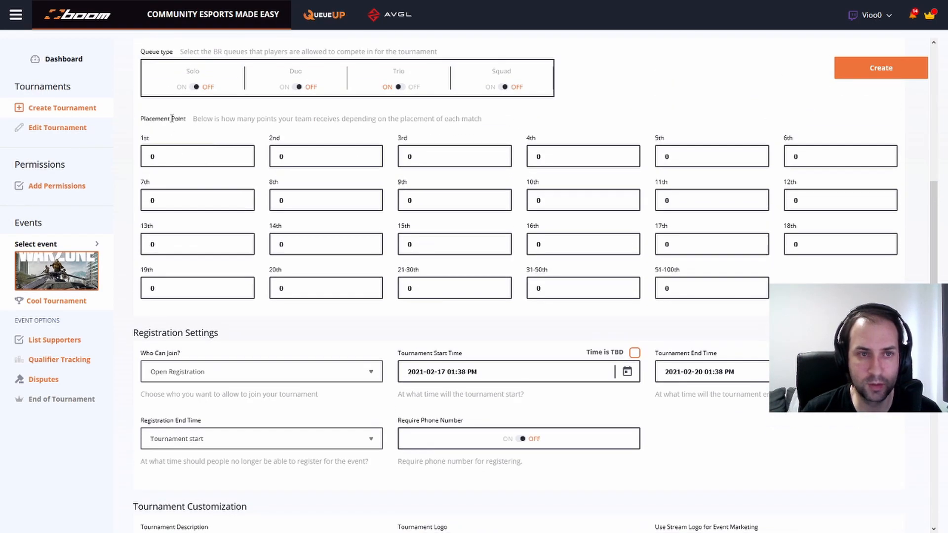
# Enter placement points for 1st through 8th: 15, 12, 12, 10, 10, 8, 8, 7
pyautogui.doubleClick(183, 157)
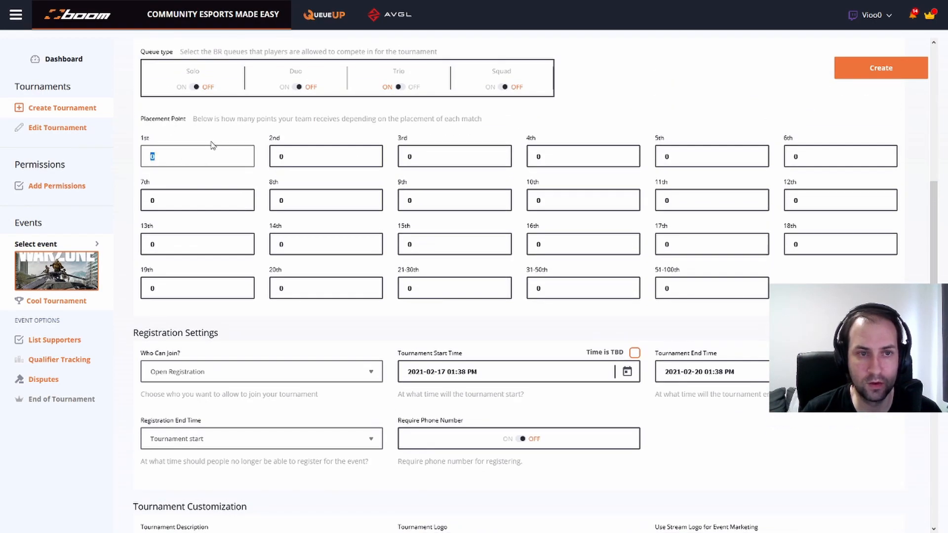
pyautogui.click(207, 152)
pyautogui.write('15')
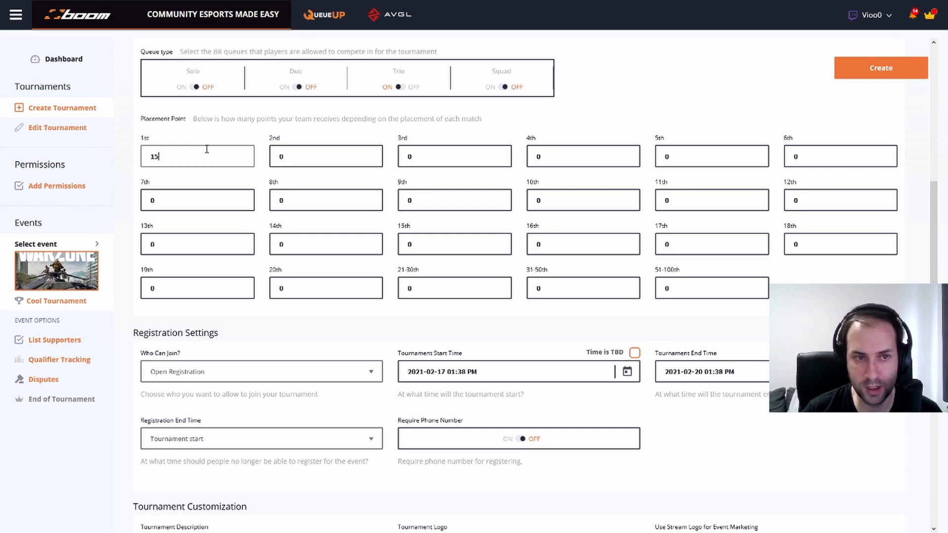
pyautogui.click(326, 164)
pyautogui.doubleClick(327, 164)
pyautogui.scroll(1, 326, 164)
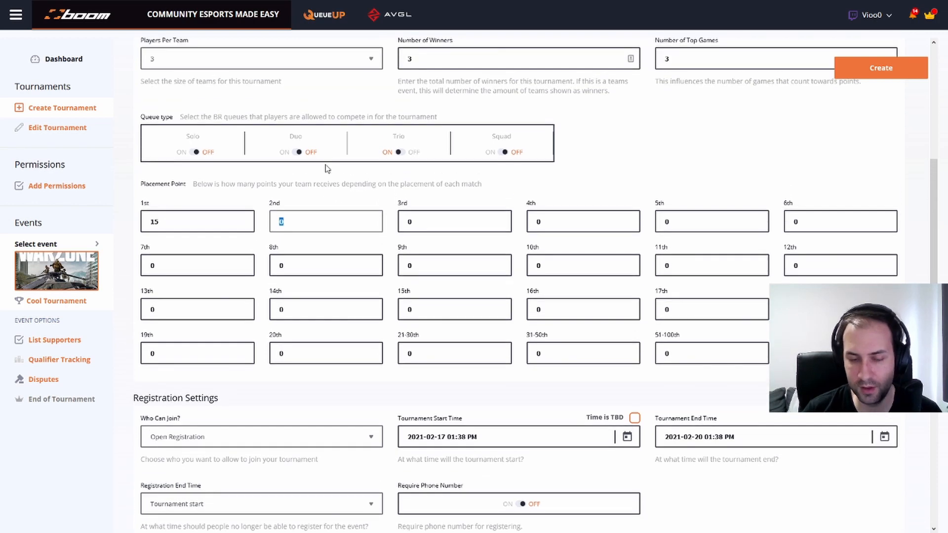
pyautogui.doubleClick(439, 218)
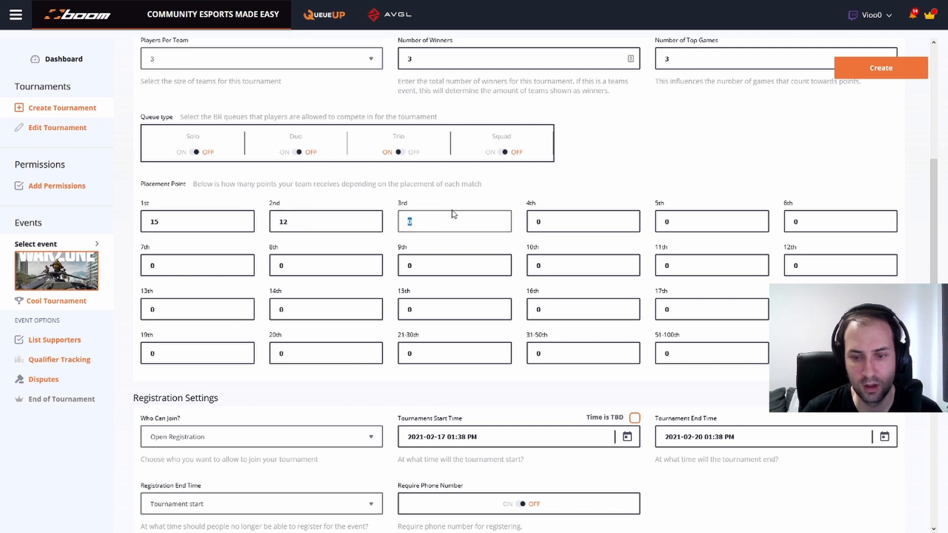
pyautogui.write('12')
pyautogui.doubleClick(593, 224)
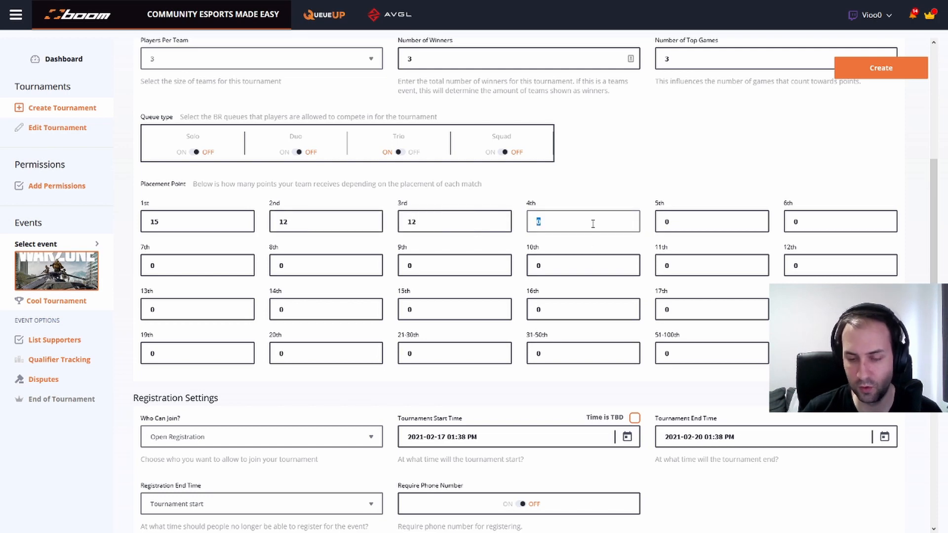
pyautogui.write('10')
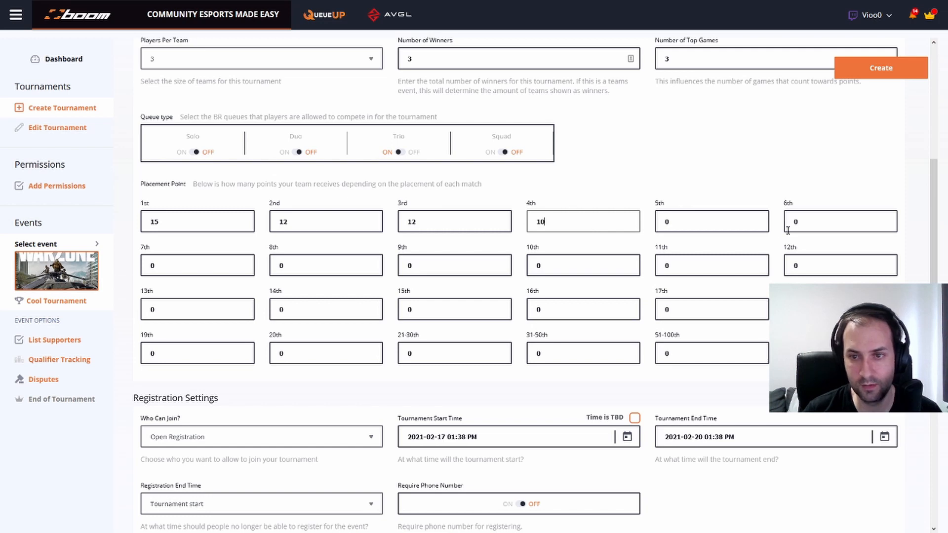
pyautogui.doubleClick(745, 229)
pyautogui.write('10')
pyautogui.doubleClick(797, 223)
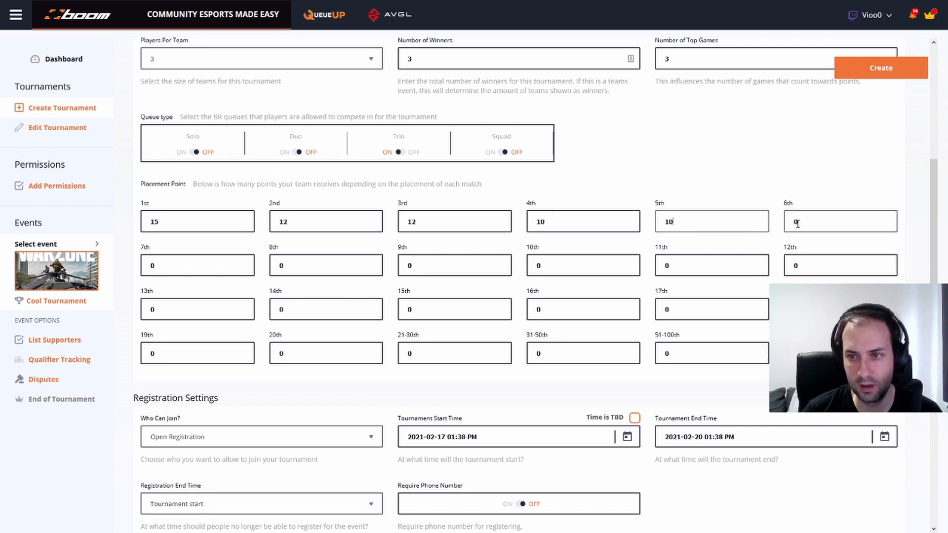
pyautogui.write('8')
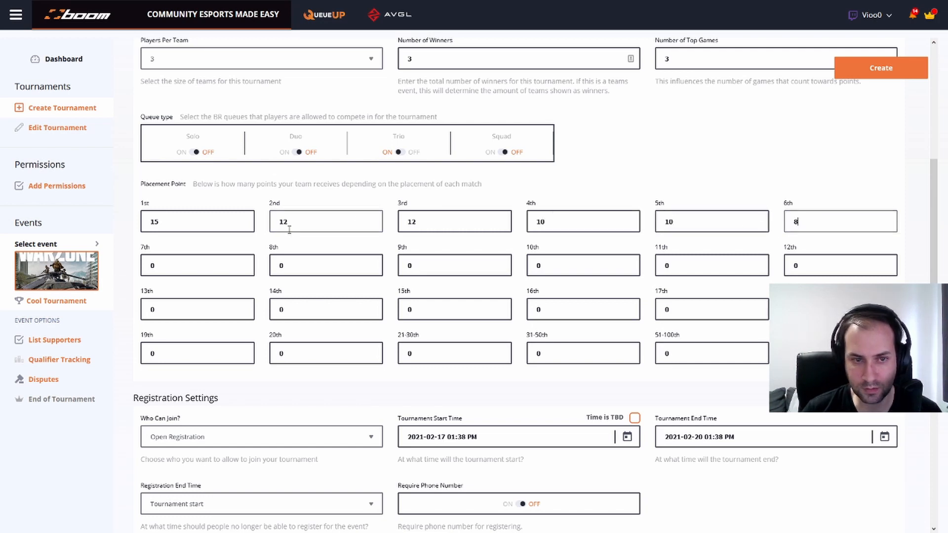
pyautogui.doubleClick(211, 254)
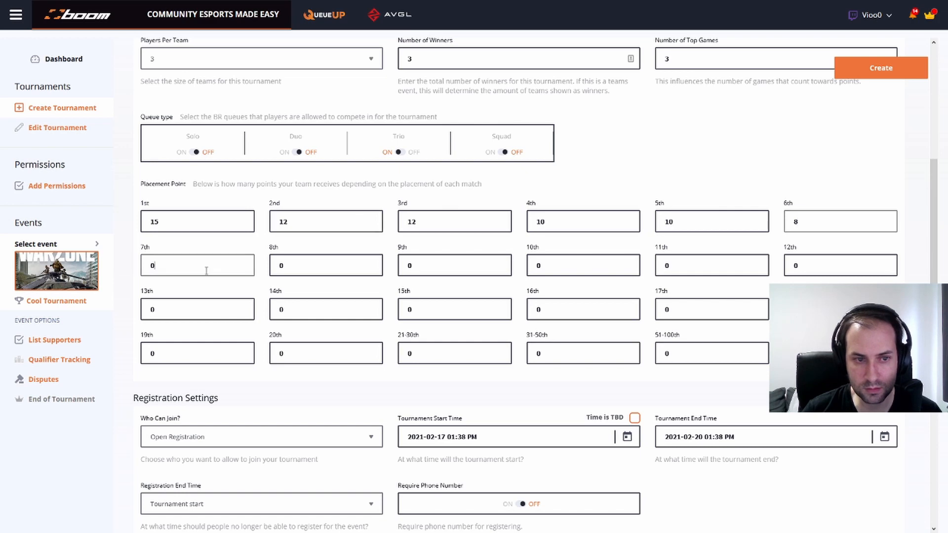
pyautogui.doubleClick(335, 270)
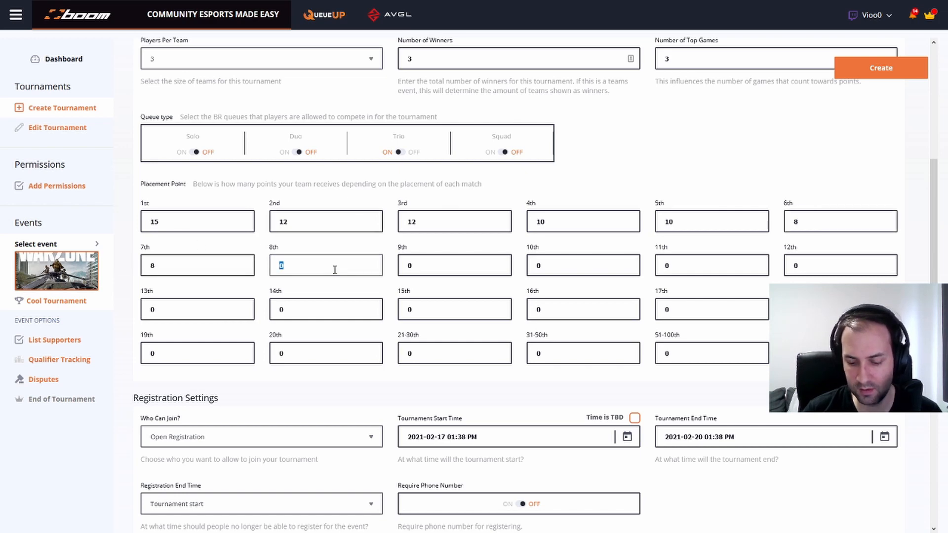
pyautogui.write('7')
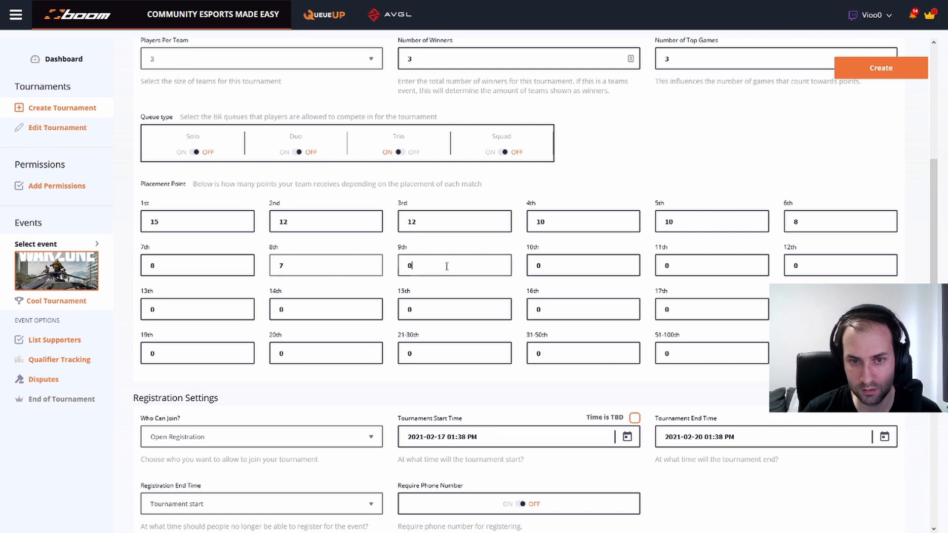
# Enter placement points for 9th through 16th: 7, 6, 5, 5, 4, 3, 2, 1
pyautogui.doubleClick(447, 267)
pyautogui.write('7')
pyautogui.doubleClick(559, 267)
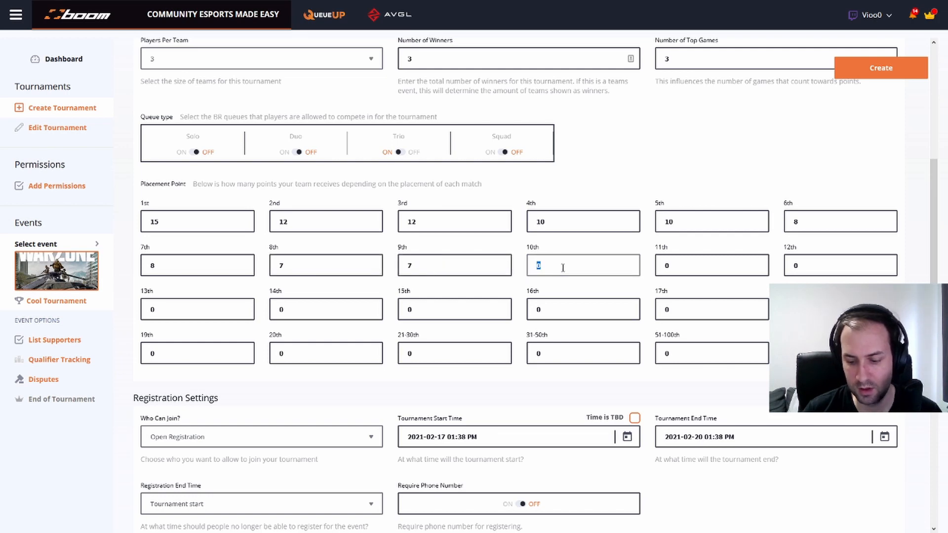
pyautogui.write('6')
pyautogui.doubleClick(701, 270)
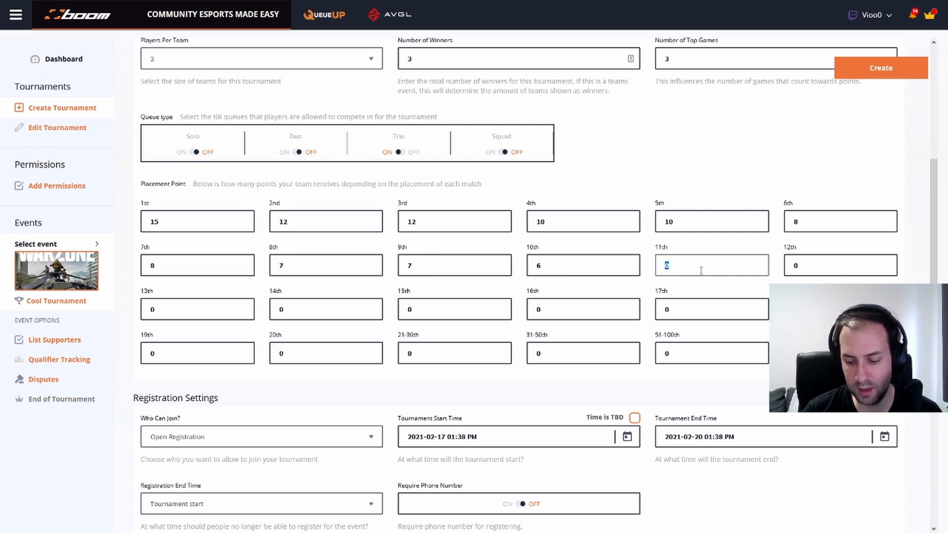
pyautogui.write('5')
pyautogui.doubleClick(810, 271)
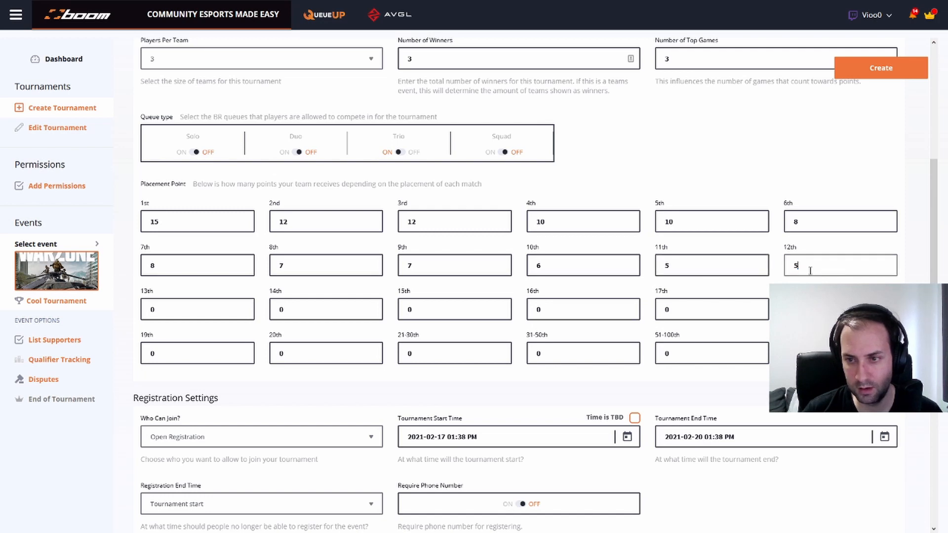
pyautogui.doubleClick(165, 316)
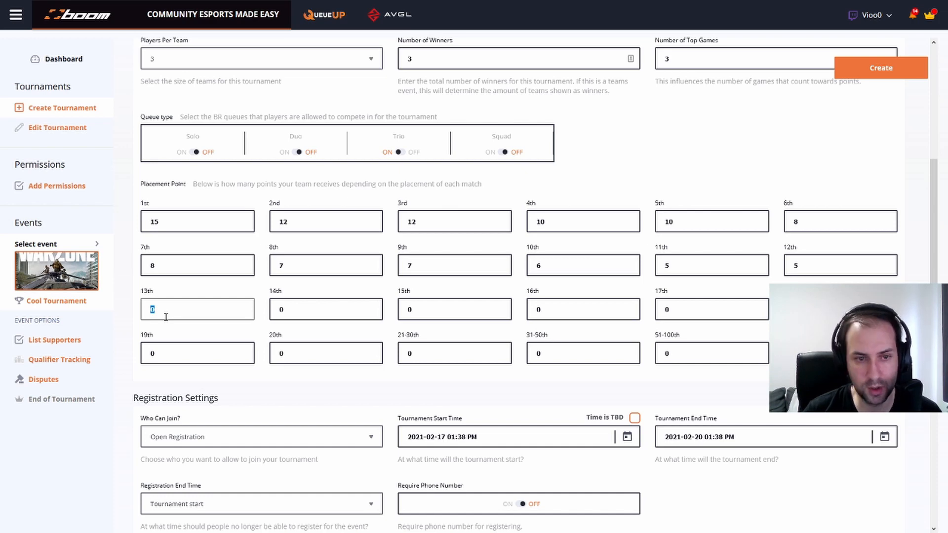
pyautogui.write('4')
pyautogui.doubleClick(336, 319)
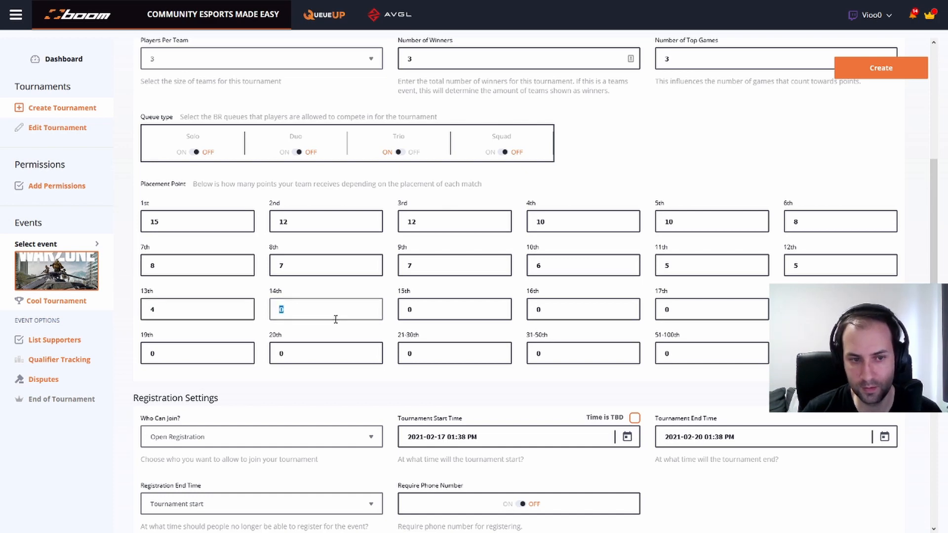
pyautogui.write('3')
pyautogui.doubleClick(466, 313)
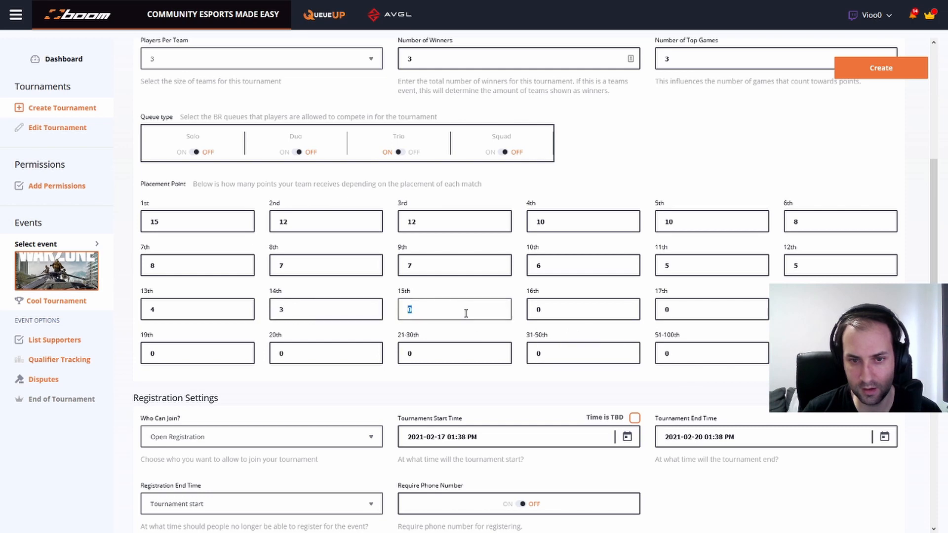
pyautogui.doubleClick(562, 311)
pyautogui.write('1')
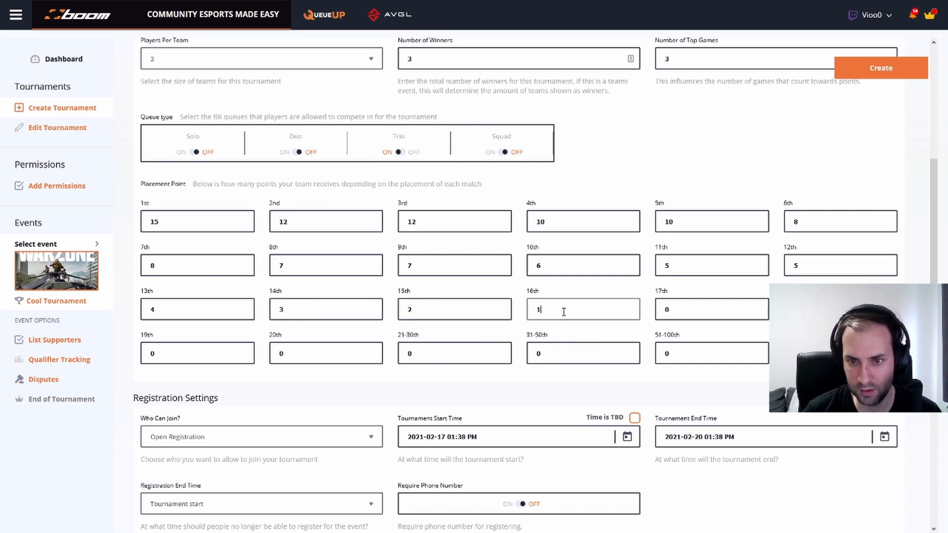
pyautogui.click(480, 381)
# Scroll to Registration Settings and open the Who Can Join? dropdown
pyautogui.scroll(1, 402, 403)
pyautogui.scroll(-1, 400, 401)
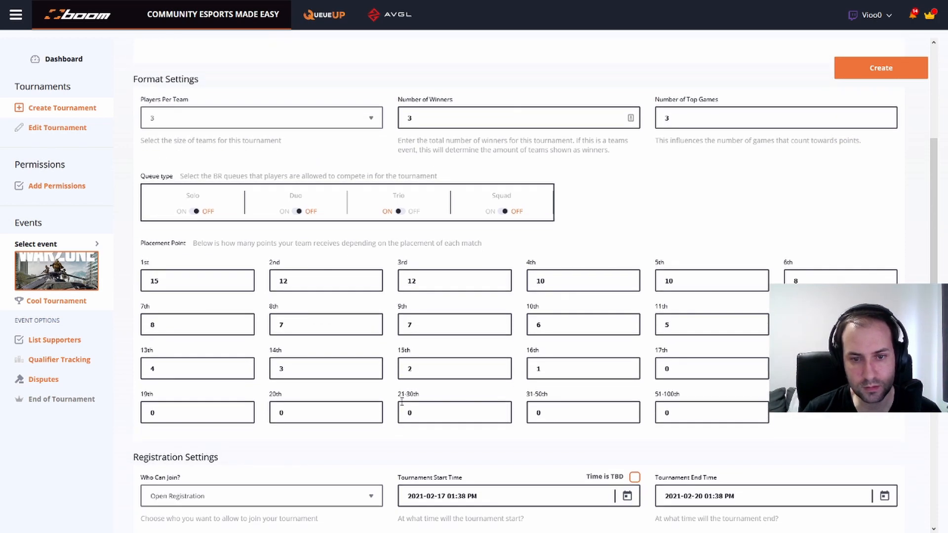
pyautogui.scroll(-5, 395, 353)
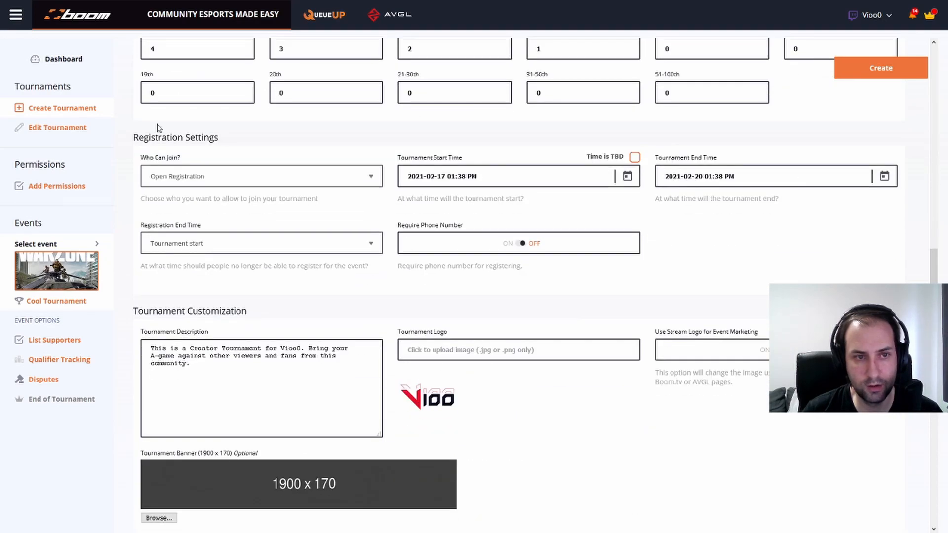
pyautogui.click(251, 180)
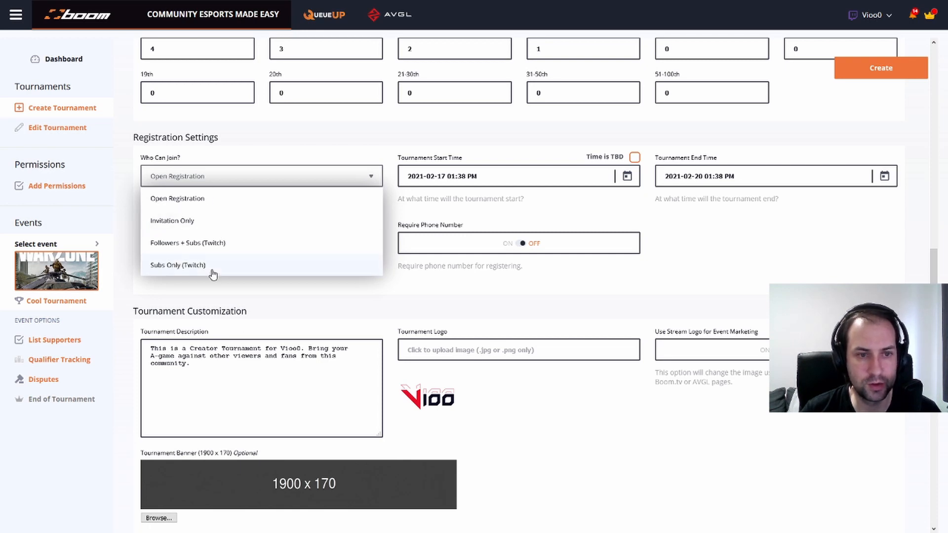
# Choose Followers + Subs (Twitch) as who can join the tournament
pyautogui.click(222, 244)
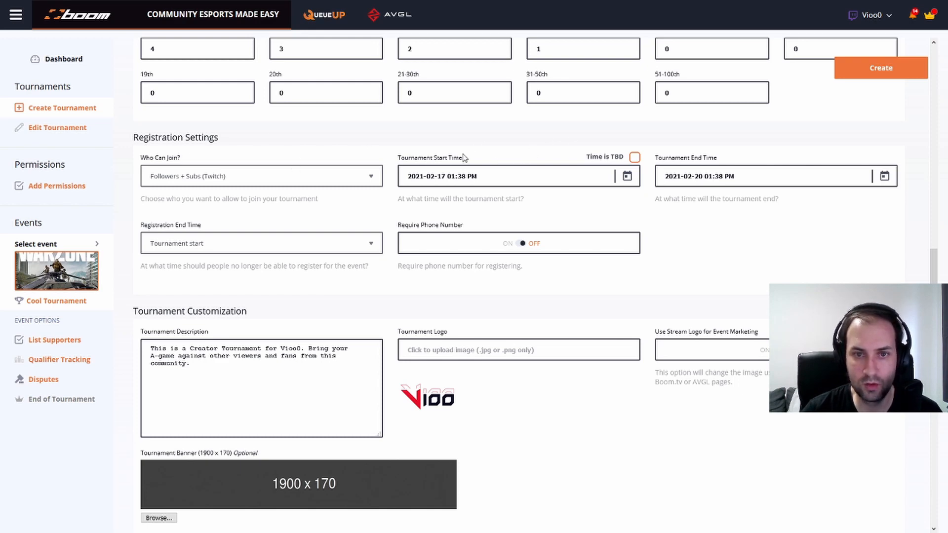
# Set the tournament start to 2021-02-19 at 8:00 PM
pyautogui.click(536, 182)
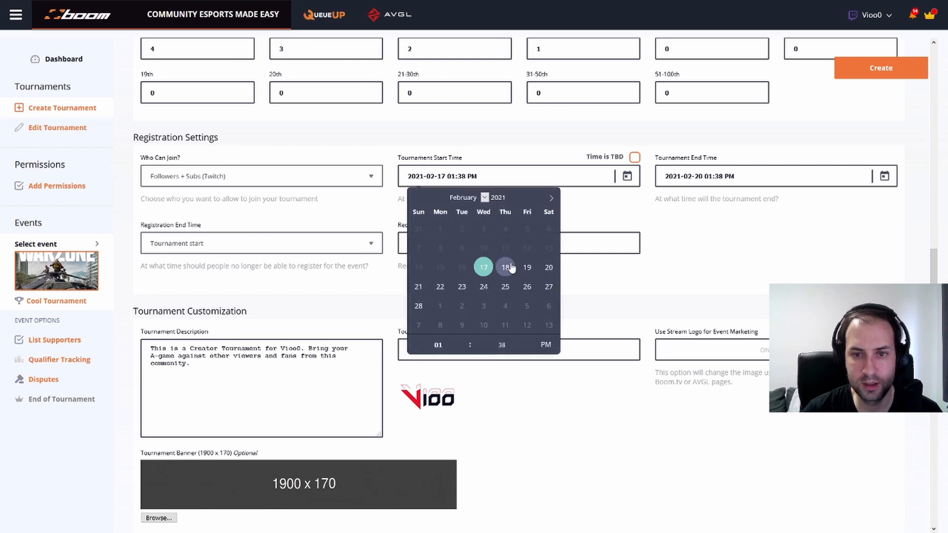
pyautogui.click(548, 266)
pyautogui.click(527, 266)
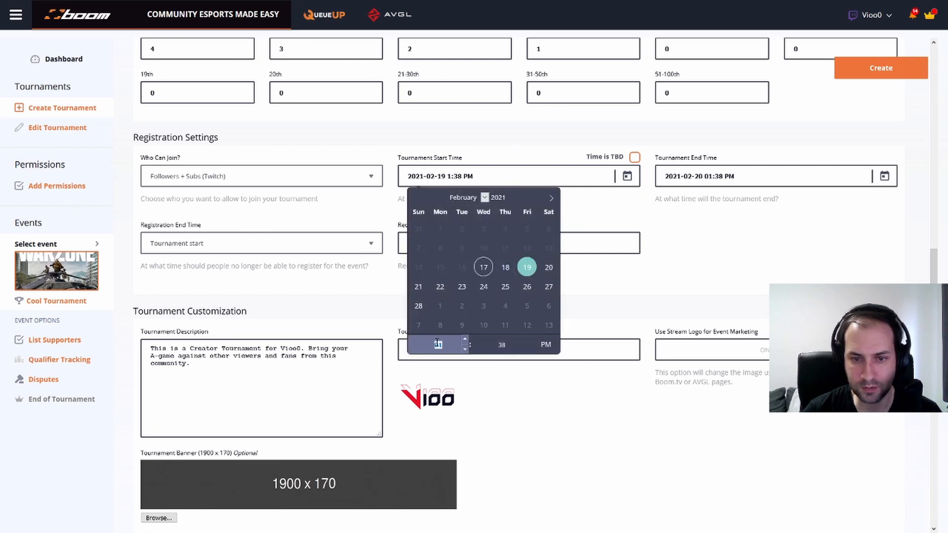
pyautogui.write('8')
pyautogui.click(513, 344)
pyautogui.write('00')
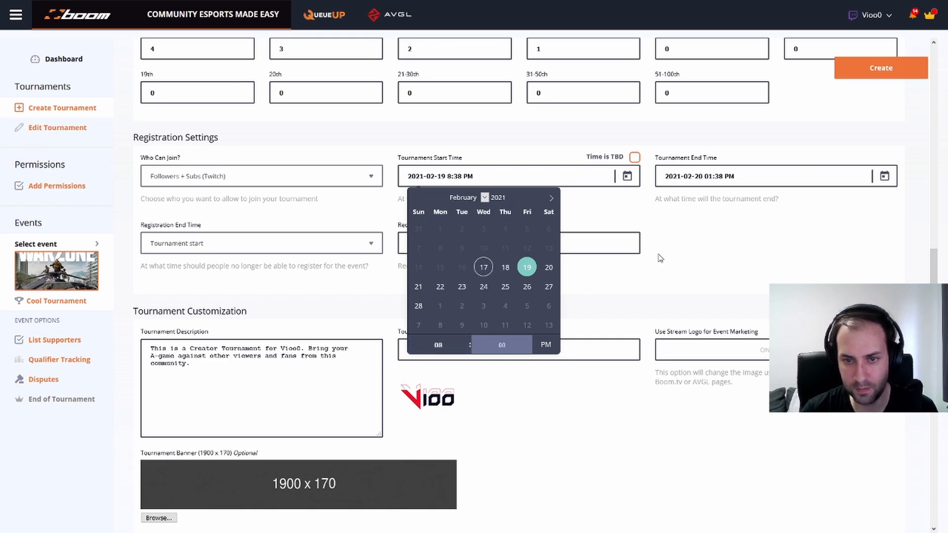
pyautogui.click(662, 256)
# Set the tournament end to 2021-02-19 at 11:00 PM
pyautogui.click(714, 187)
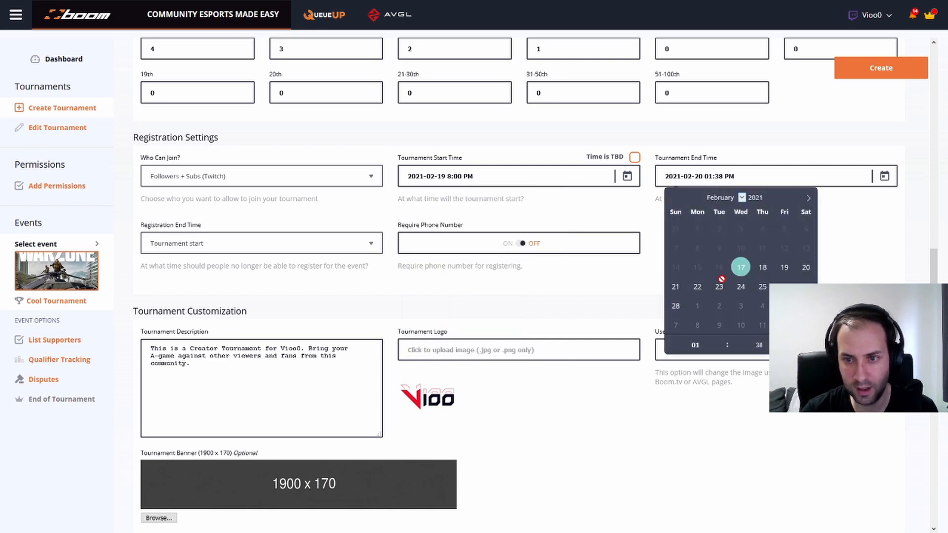
pyautogui.click(784, 268)
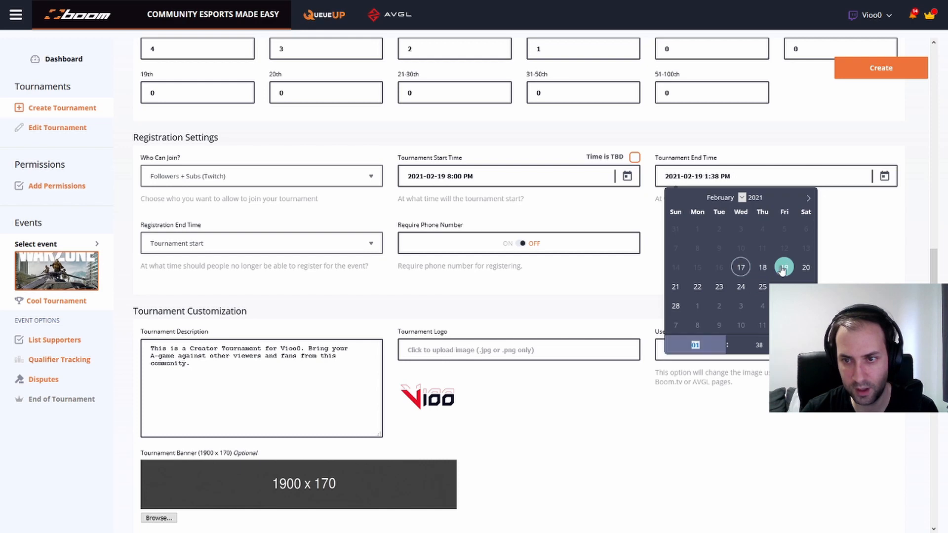
pyautogui.write('11')
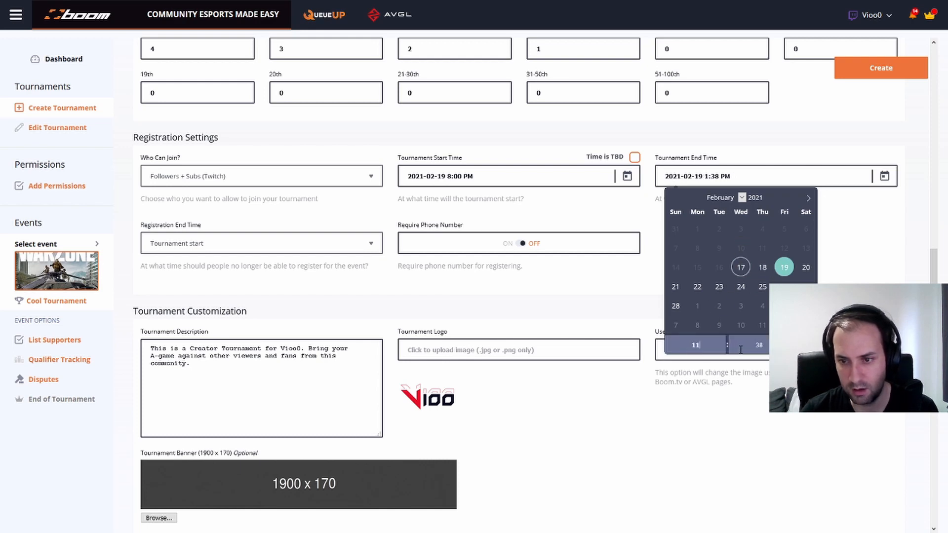
pyautogui.click(744, 346)
pyautogui.write('0')
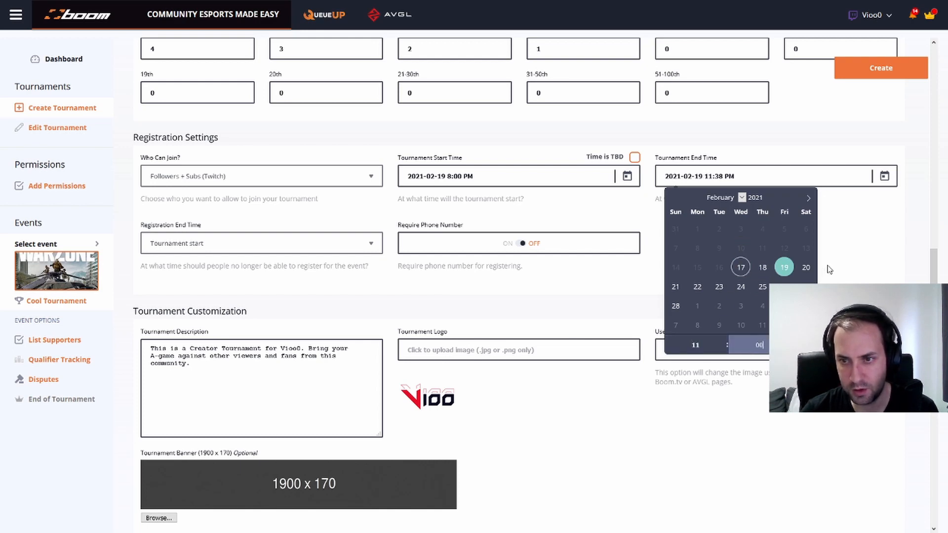
pyautogui.write('0')
pyautogui.click(830, 269)
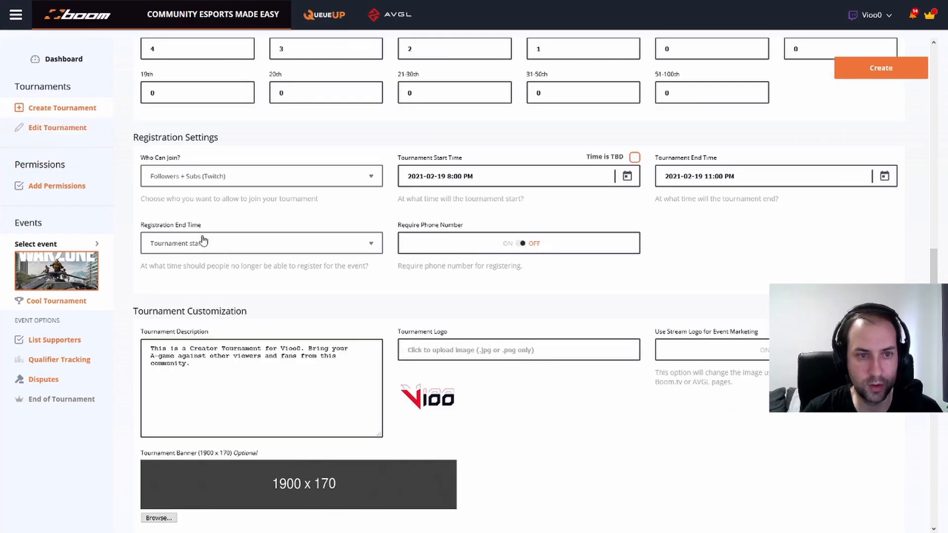
pyautogui.click(205, 244)
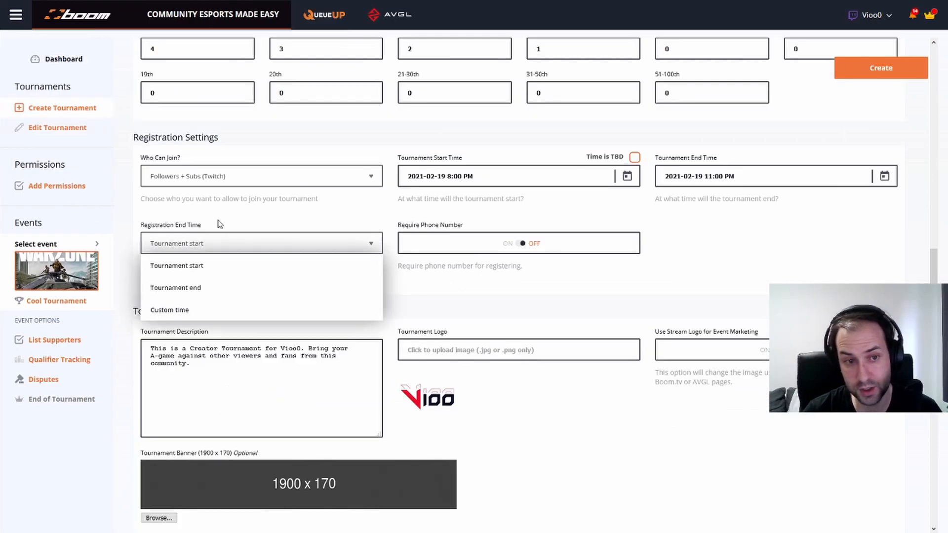
pyautogui.click(203, 316)
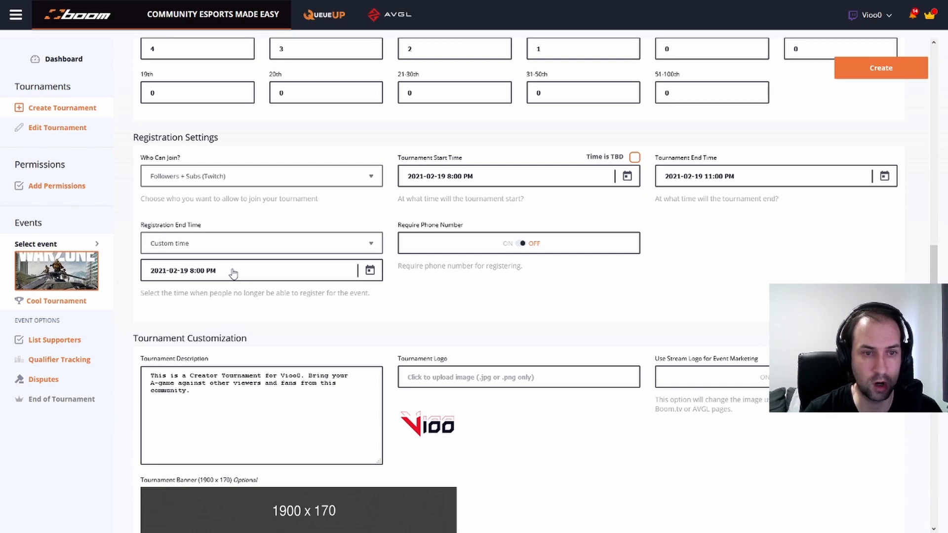
pyautogui.click(314, 245)
pyautogui.click(202, 271)
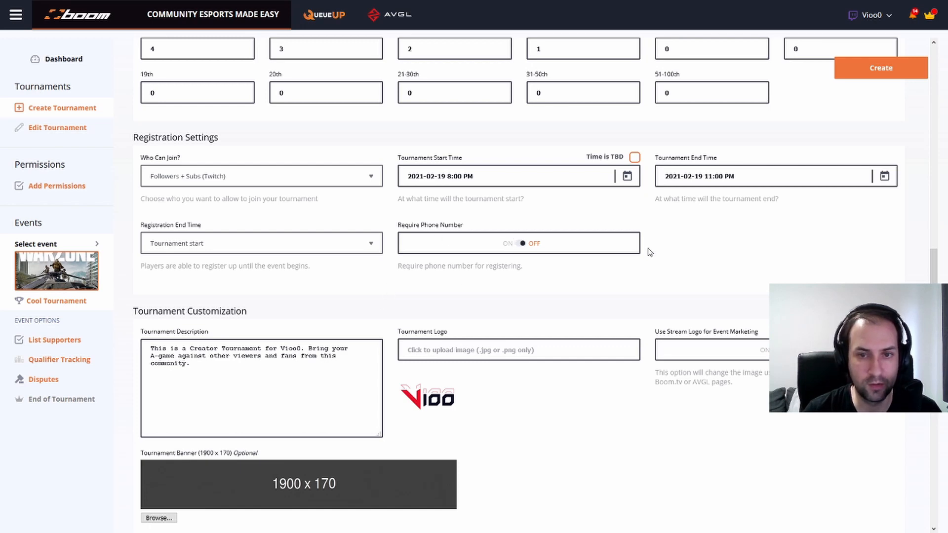
pyautogui.scroll(-1, 386, 329)
pyautogui.scroll(-2, 385, 329)
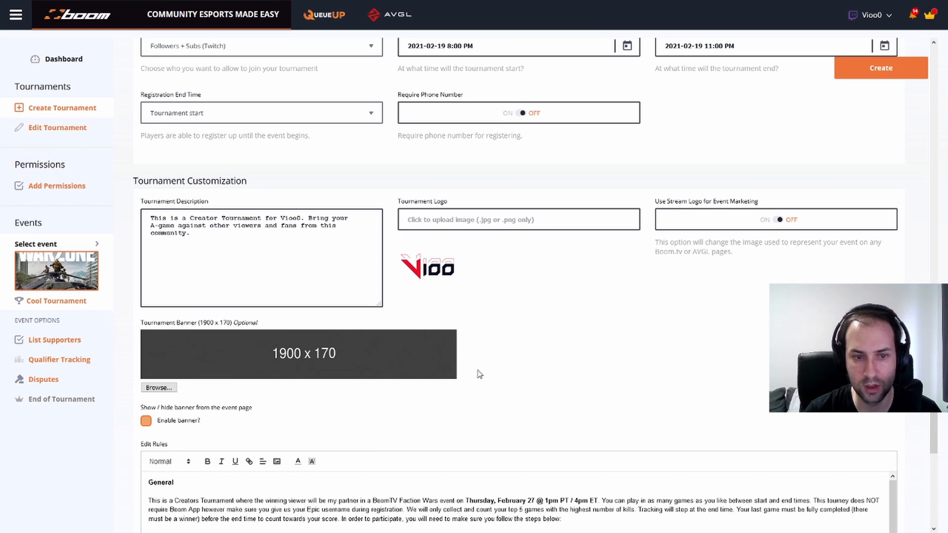
pyautogui.scroll(-2, 408, 404)
pyautogui.scroll(-1, 207, 311)
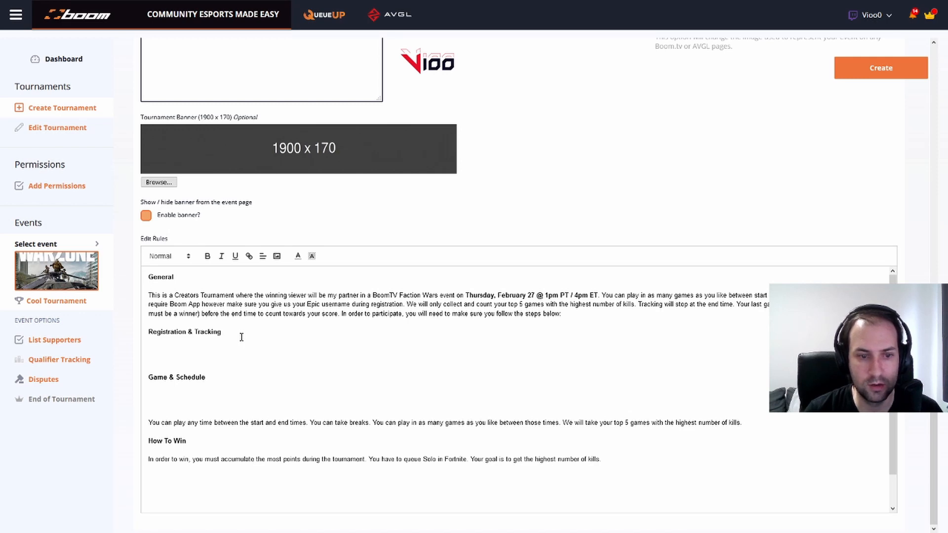
pyautogui.scroll(-1, 247, 342)
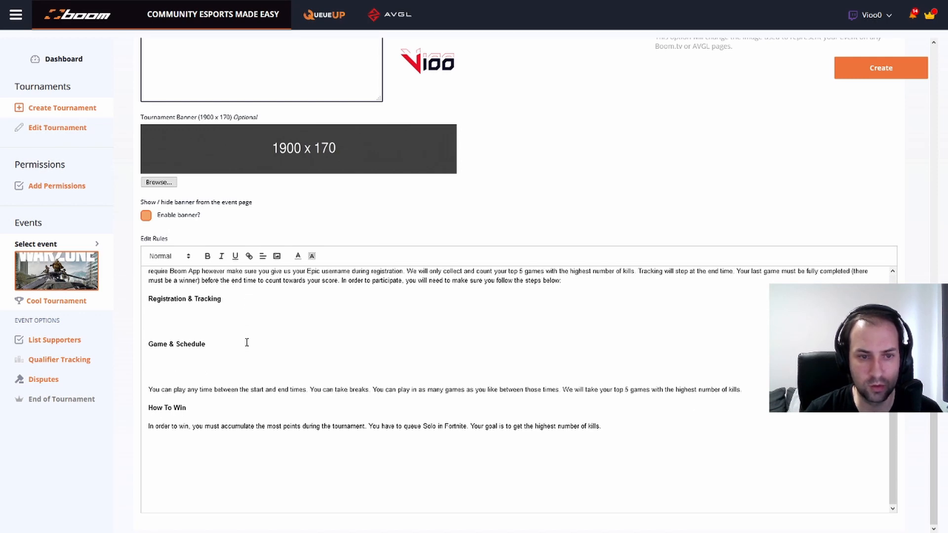
pyautogui.scroll(1, 247, 342)
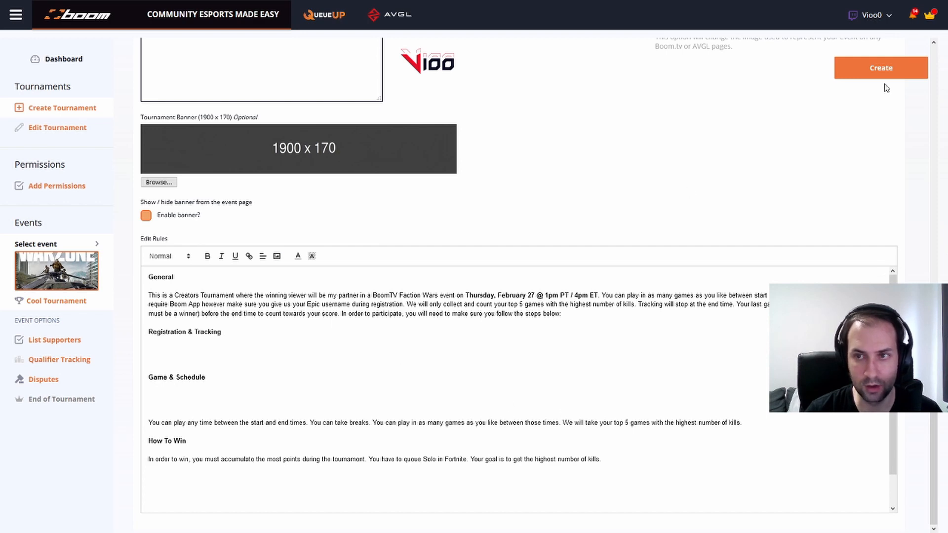
# Create the tournament, then begin registering for Cool Tournament on the public hub page
pyautogui.click(873, 74)
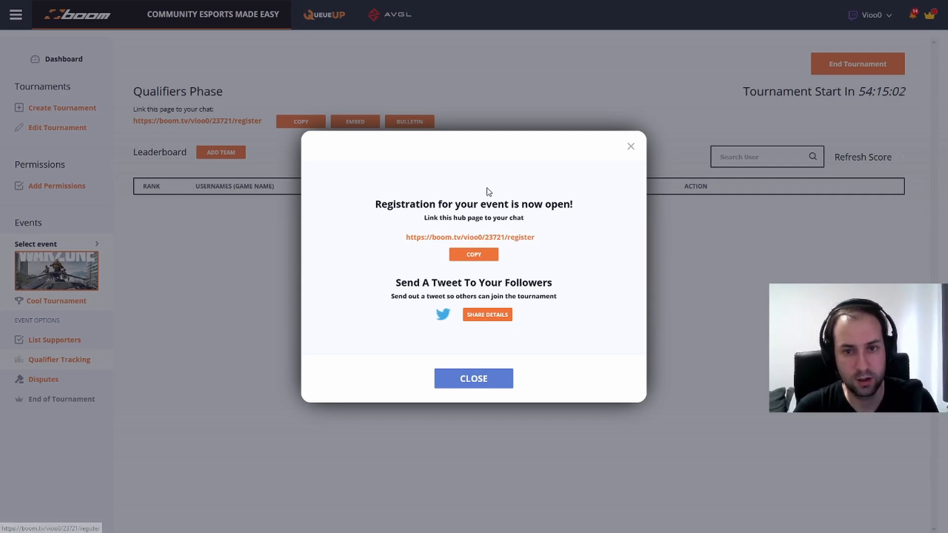
pyautogui.moveTo(255, 5)
pyautogui.click(221, 8)
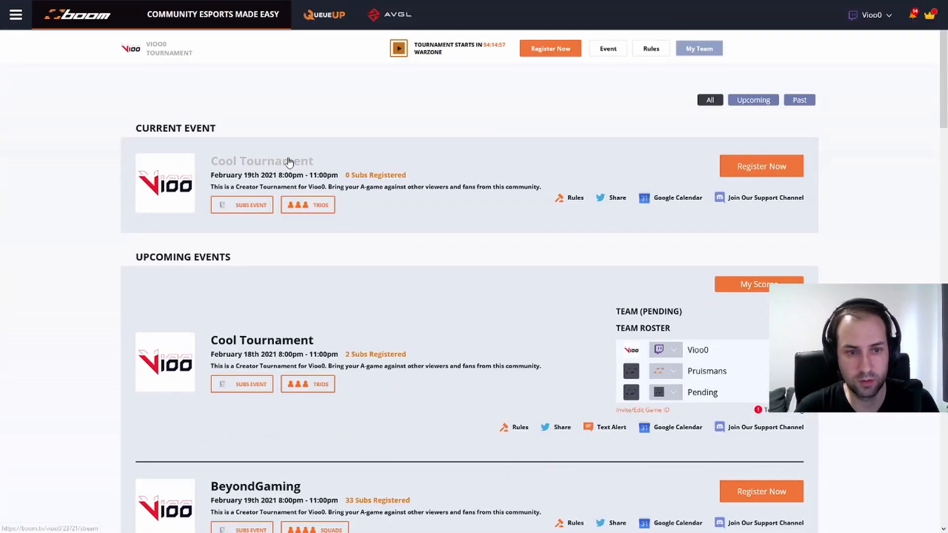
pyautogui.click(761, 167)
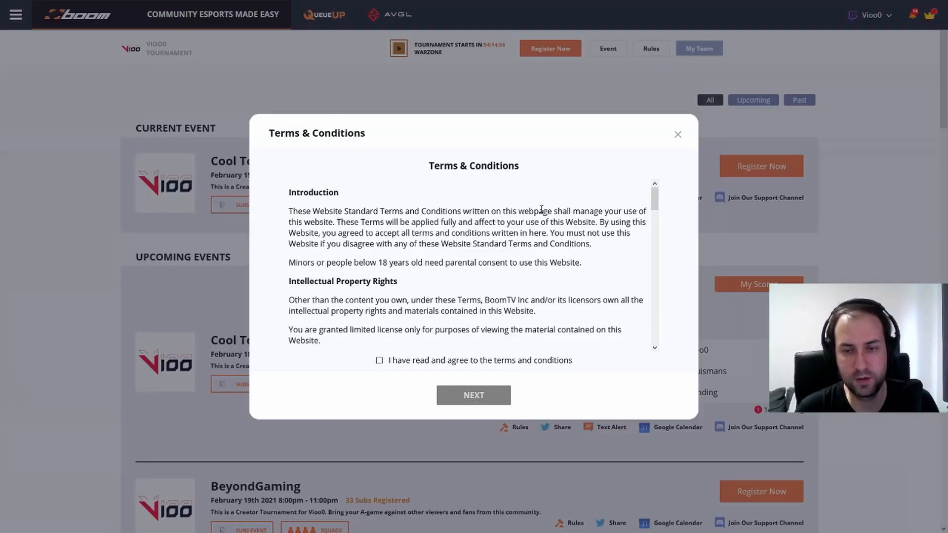
pyautogui.click(677, 135)
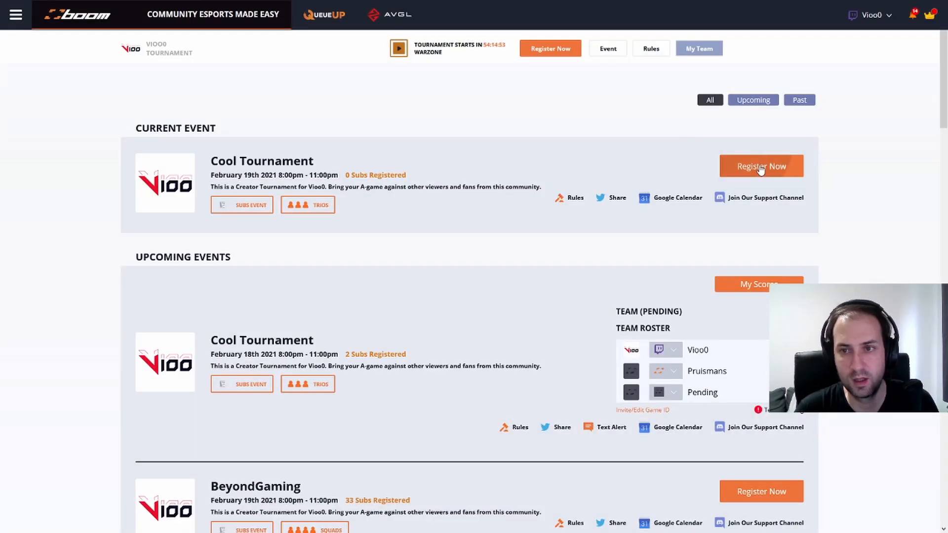
pyautogui.click(758, 167)
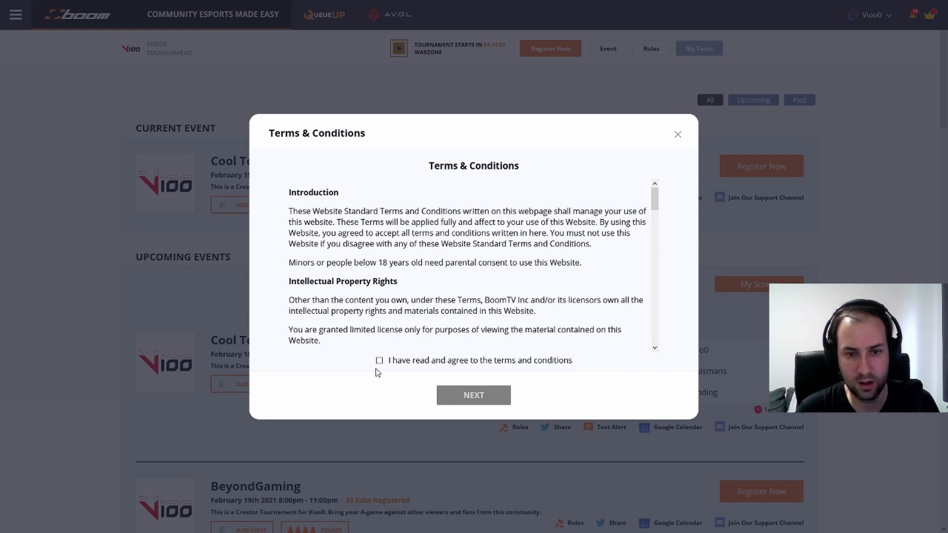
# Accept the terms, choose PSN as the platform, and submit the edited PSN username for verification
pyautogui.click(379, 361)
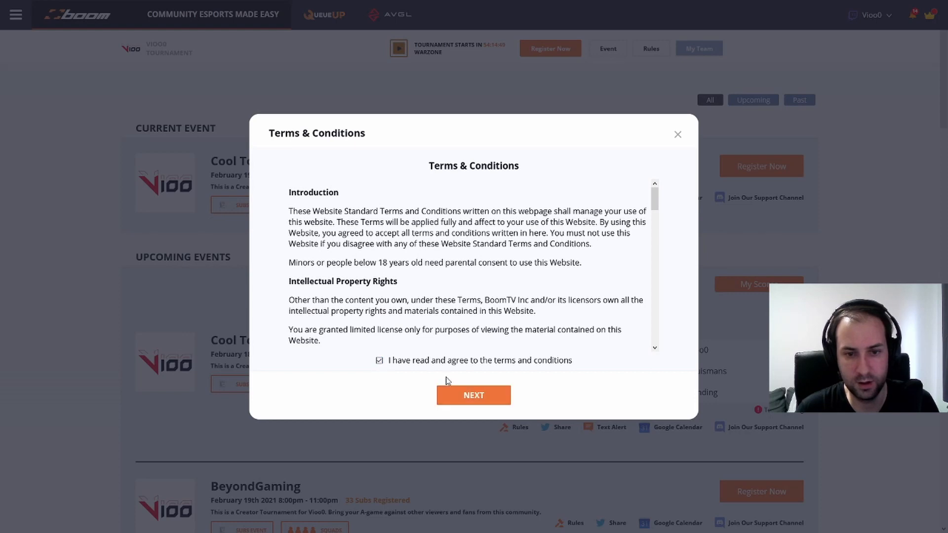
pyautogui.click(473, 396)
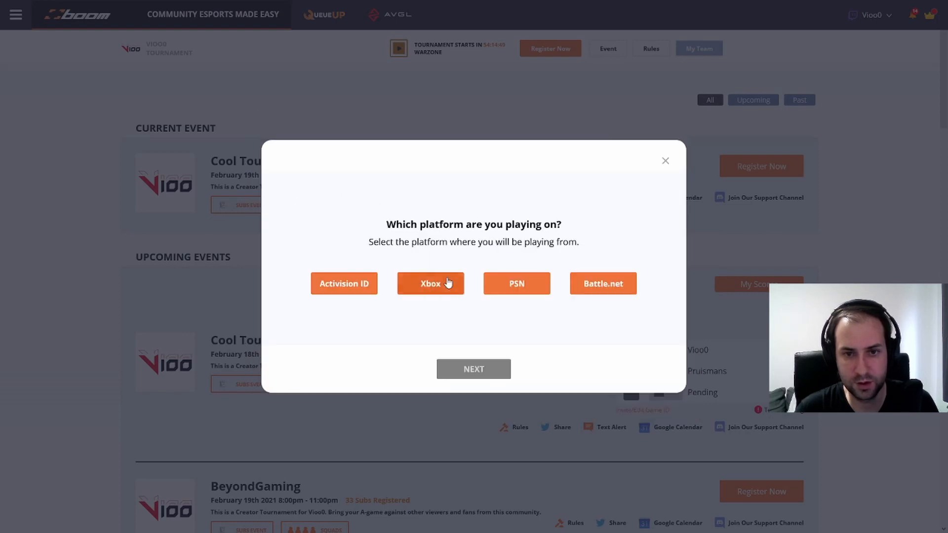
pyautogui.click(535, 291)
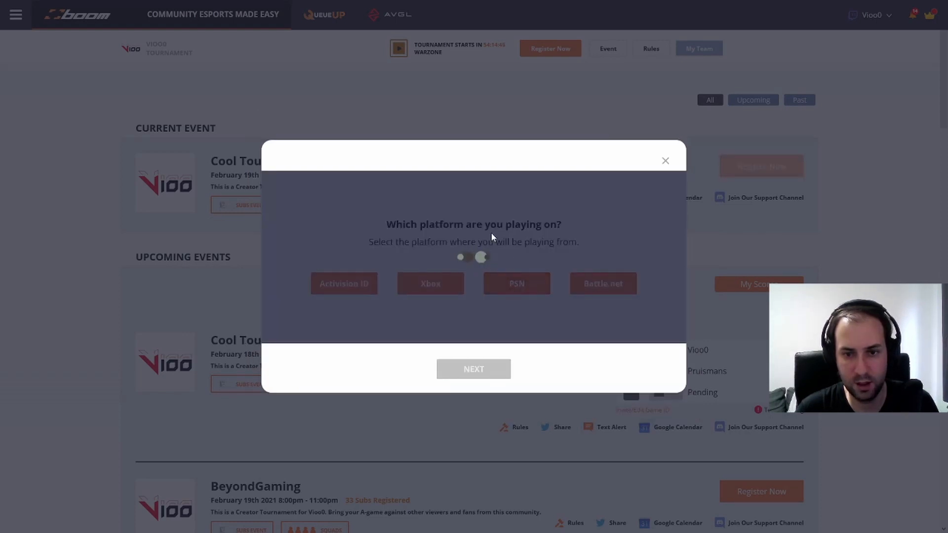
pyautogui.click(564, 316)
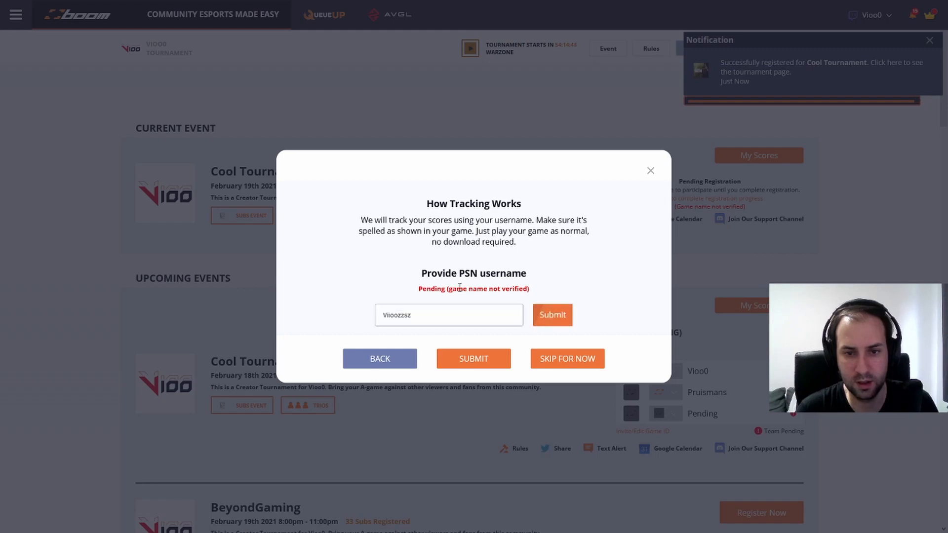
pyautogui.click(473, 359)
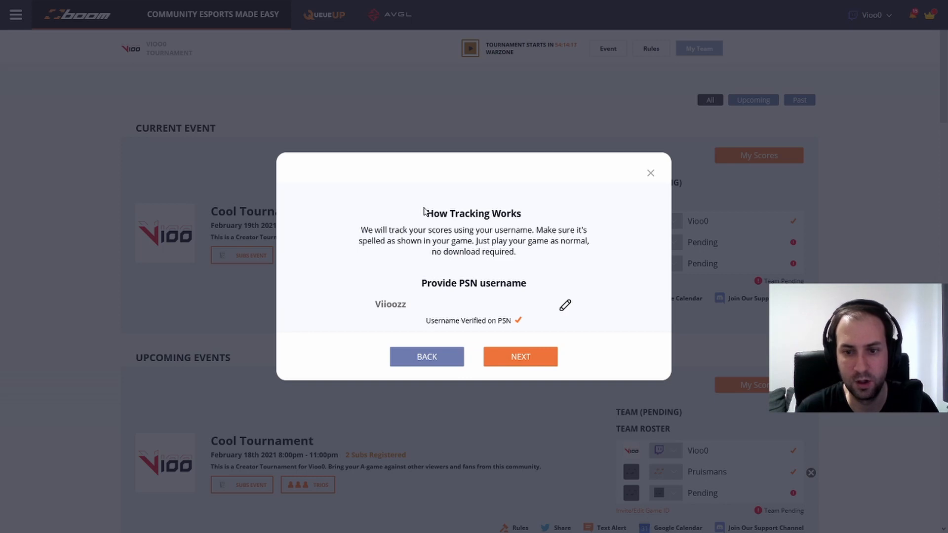
# Continue to team creation, copy the team invite link, and close the dialog
pyautogui.click(526, 360)
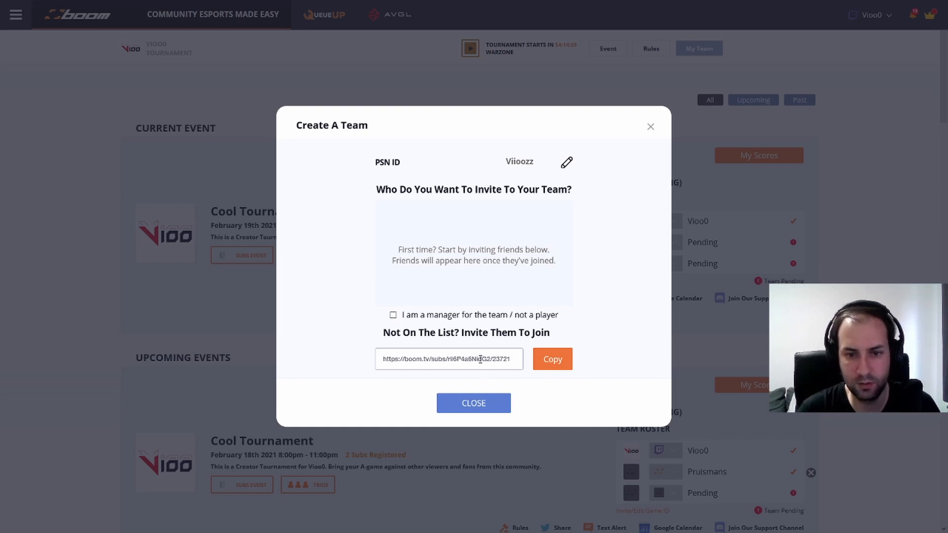
pyautogui.click(540, 360)
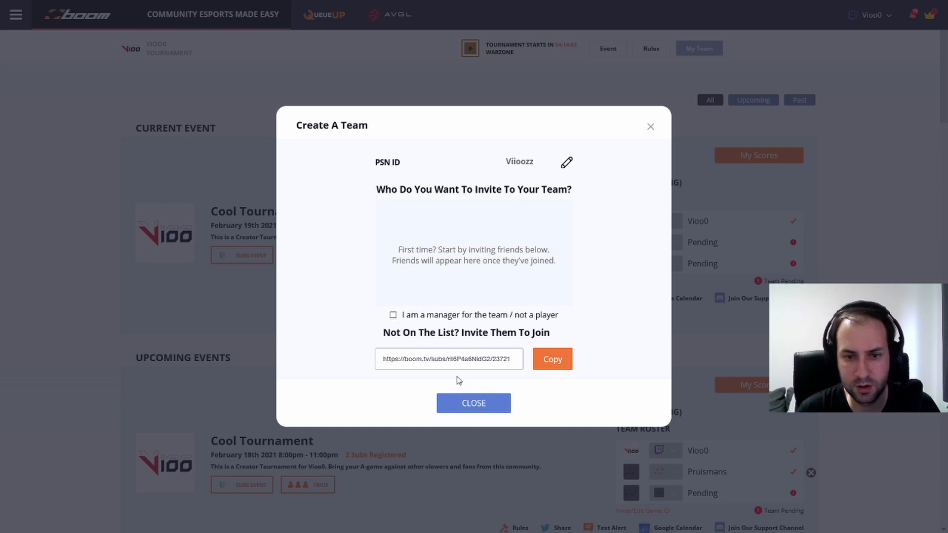
pyautogui.click(477, 408)
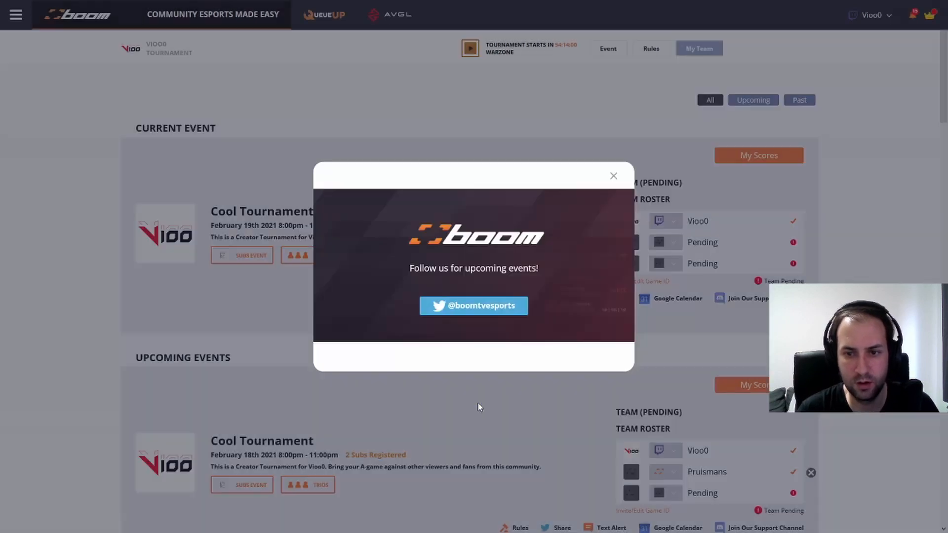
# Dismiss the follow-us popup and switch to the tournament admin dashboard
pyautogui.click(615, 175)
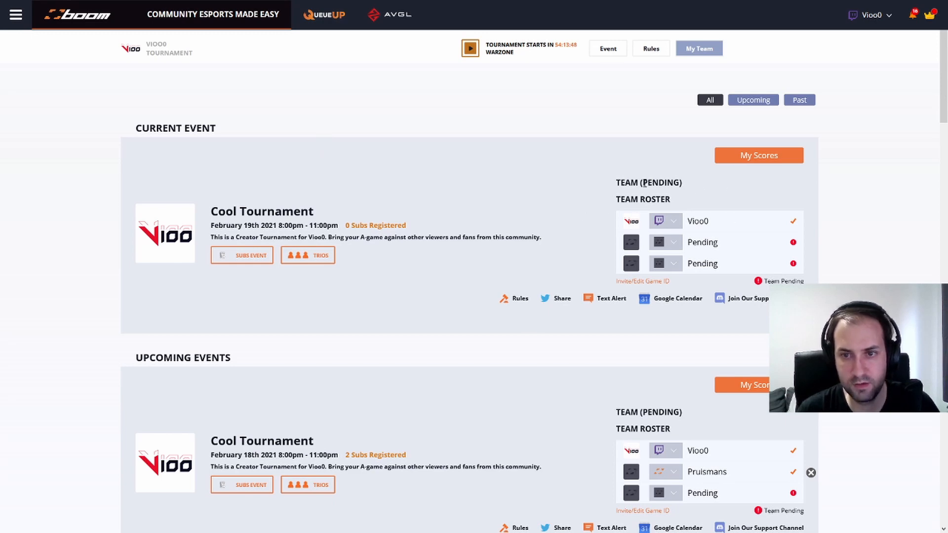
pyautogui.moveTo(641, 183); pyautogui.dragTo(675, 185)
pyautogui.click(723, 197)
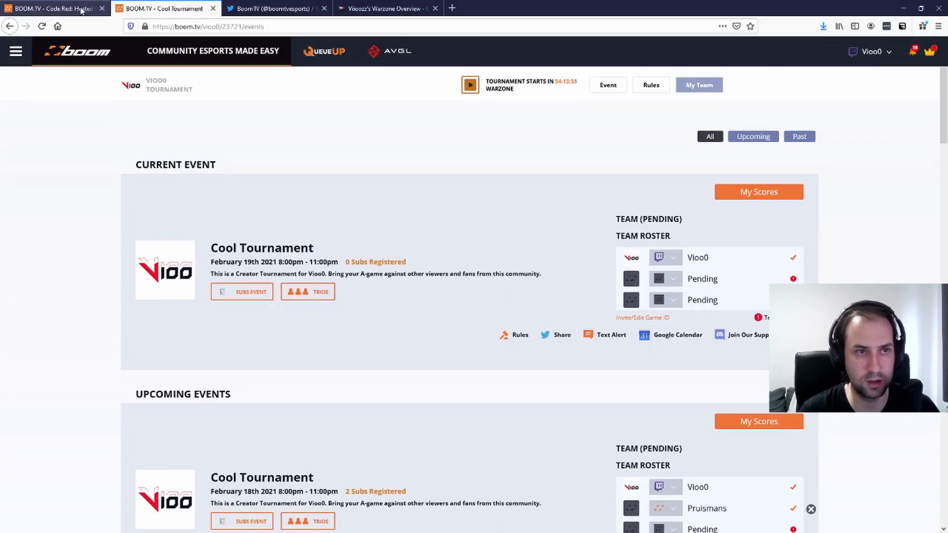
pyautogui.click(81, 10)
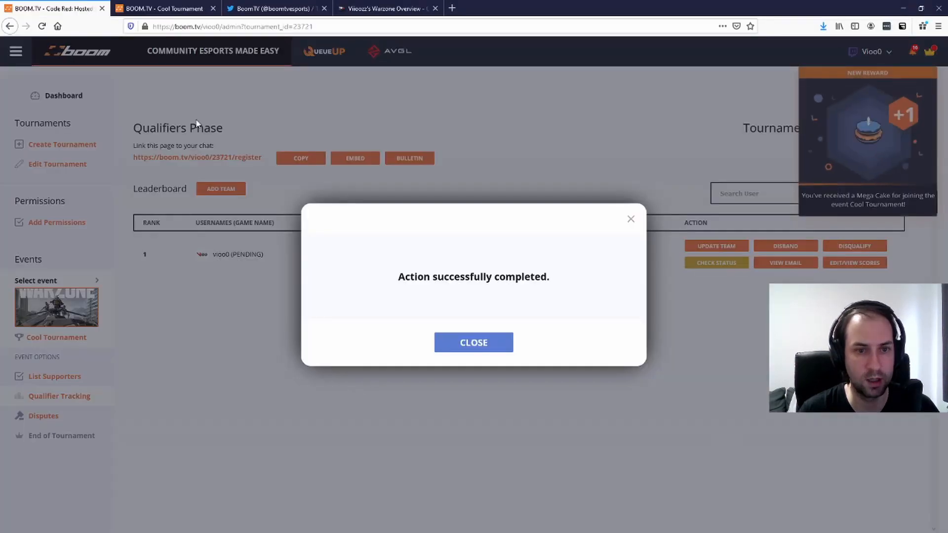
# Dismiss the success message, then disband the pending team and confirm with Yes
pyautogui.click(467, 324)
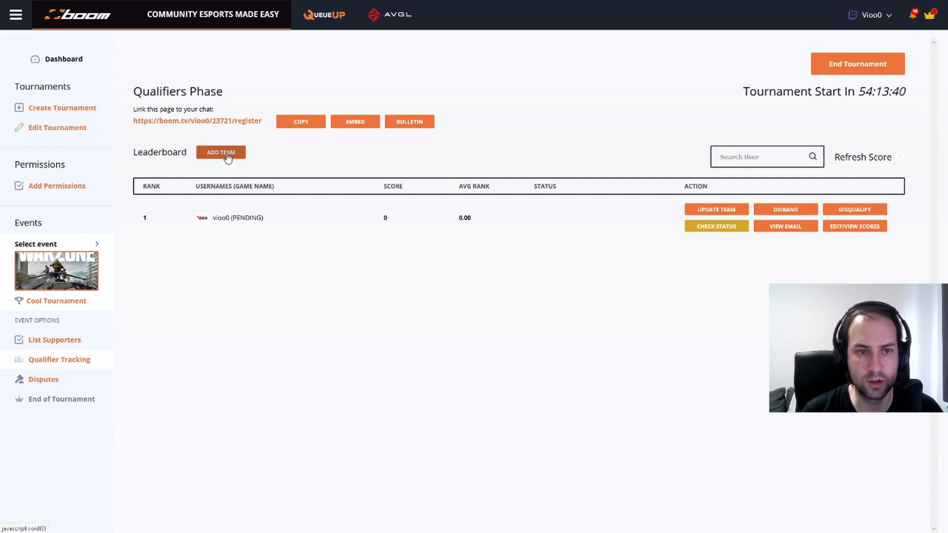
pyautogui.click(763, 211)
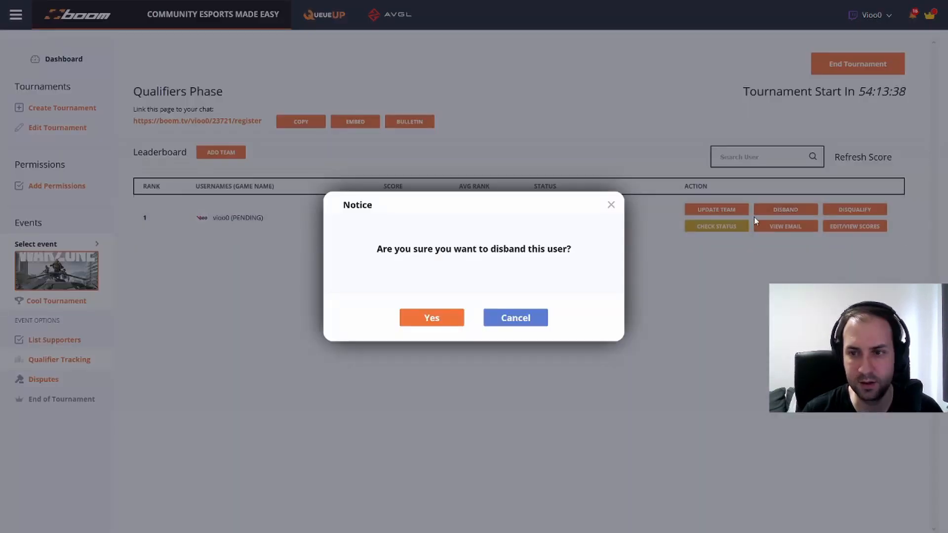
pyautogui.click(450, 316)
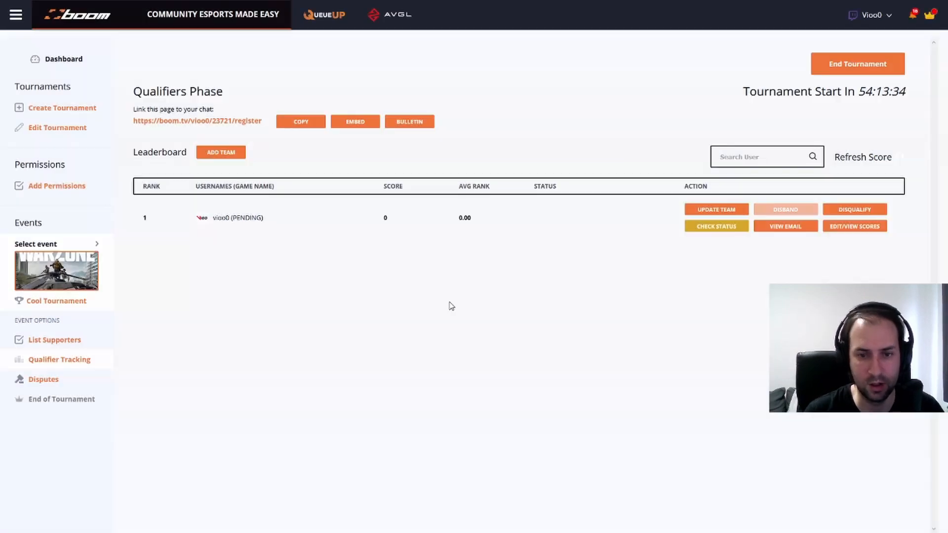
# Start adding a team manually with Player 1 on PS4 and enter Player 1's game name
pyautogui.click(508, 332)
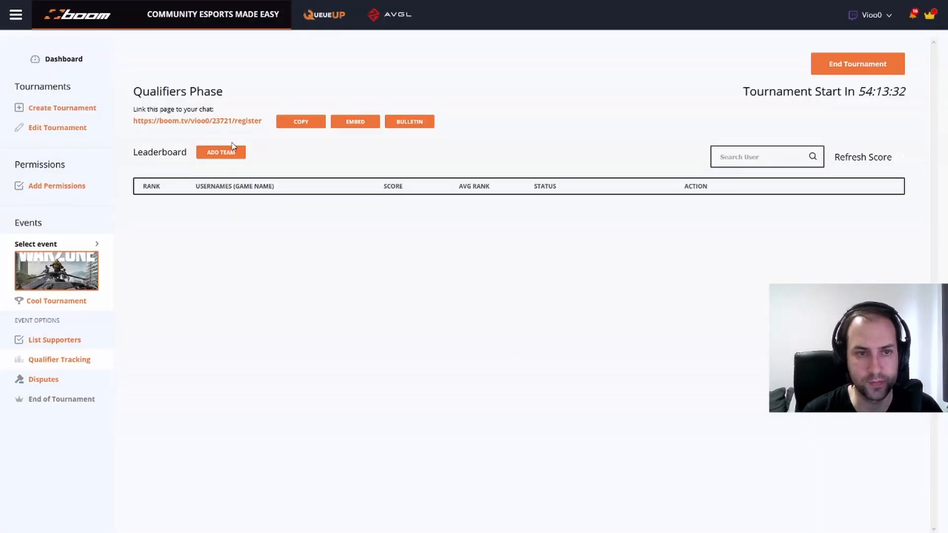
pyautogui.click(234, 155)
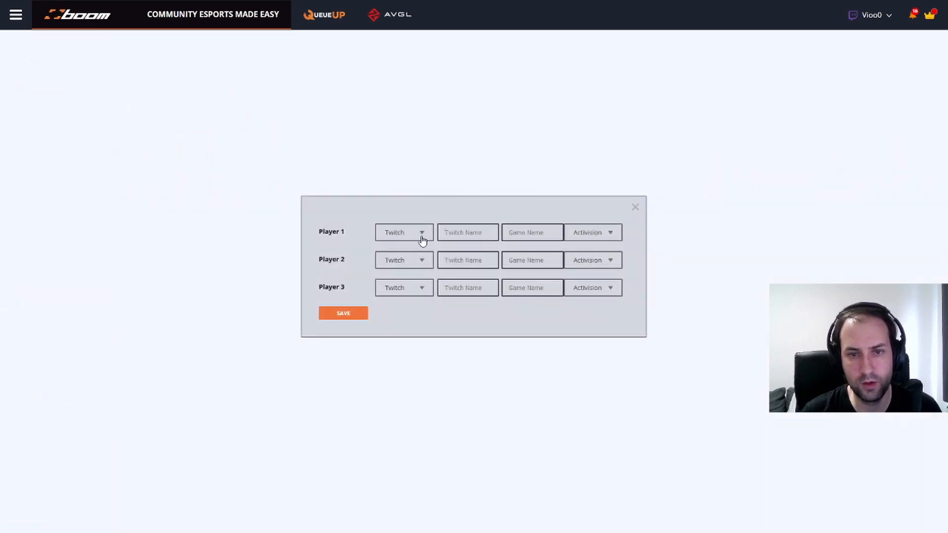
pyautogui.click(588, 236)
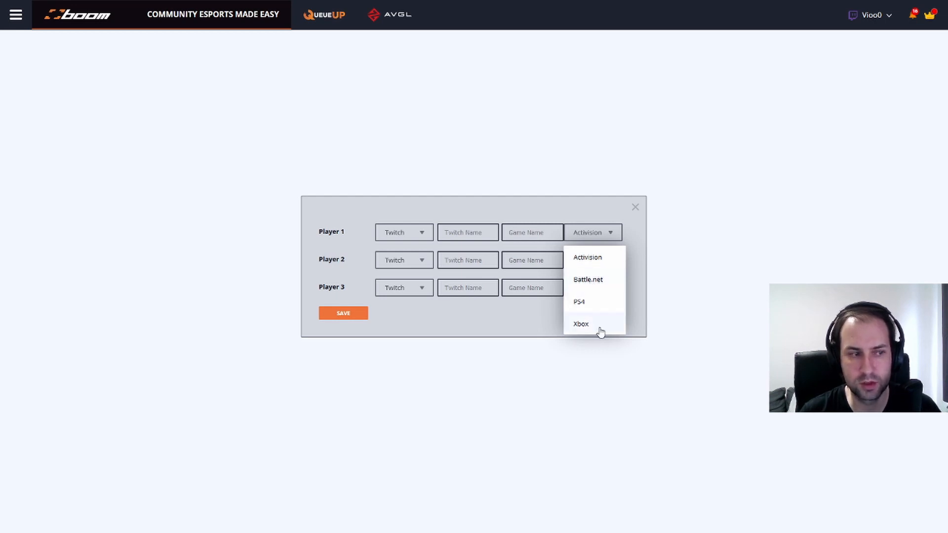
pyautogui.click(583, 300)
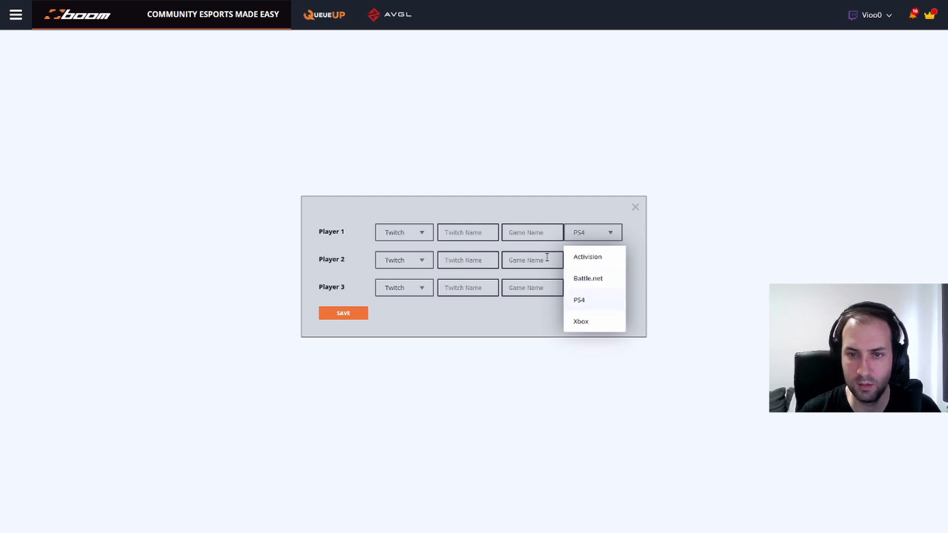
pyautogui.click(531, 236)
pyautogui.write('Viioozz')
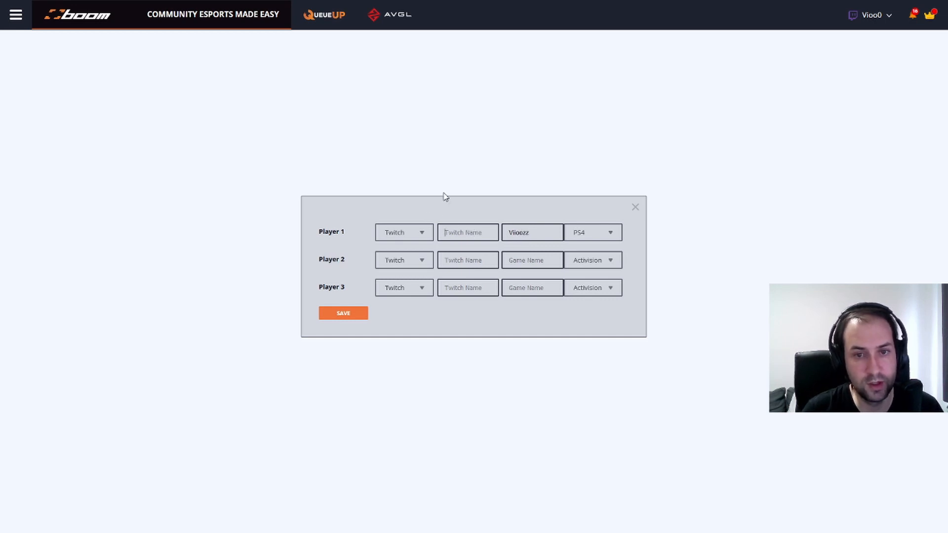
# Give Player 1 a Twitch account name, save the team, and return to the leaderboard
pyautogui.click(429, 233)
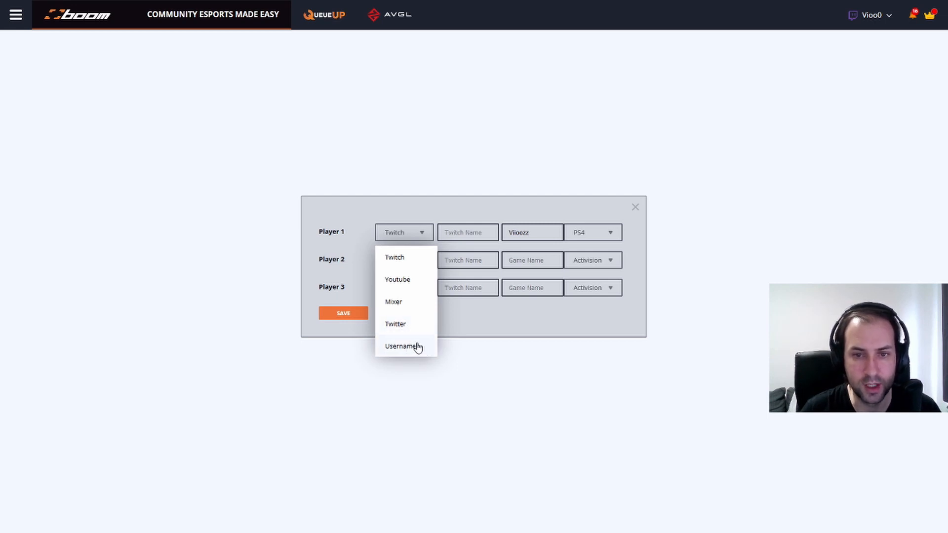
pyautogui.click(410, 265)
pyautogui.click(478, 229)
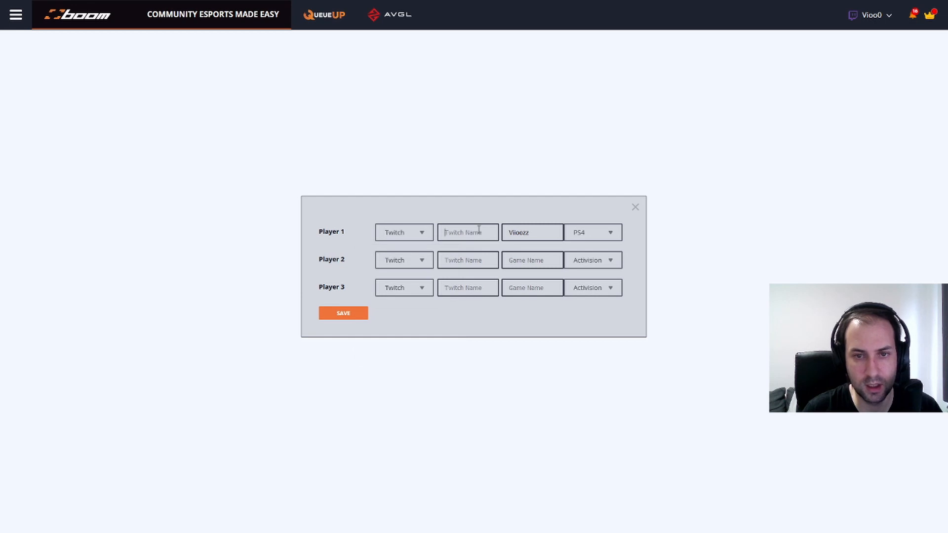
pyautogui.write('Vioo0')
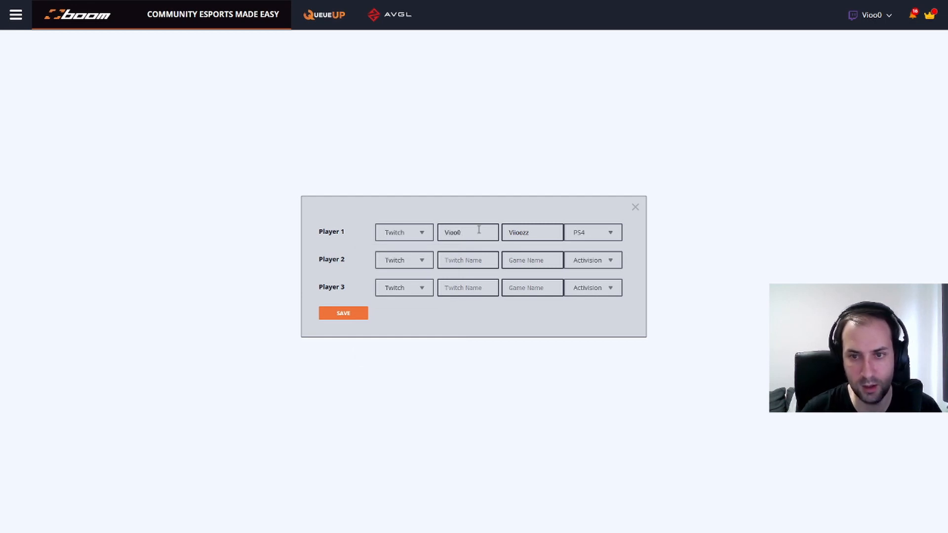
pyautogui.click(349, 315)
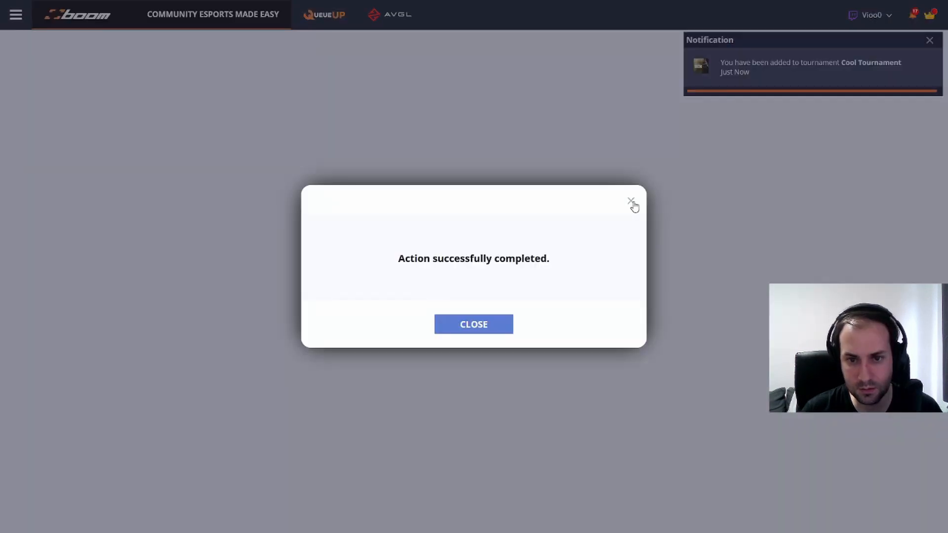
pyautogui.click(495, 326)
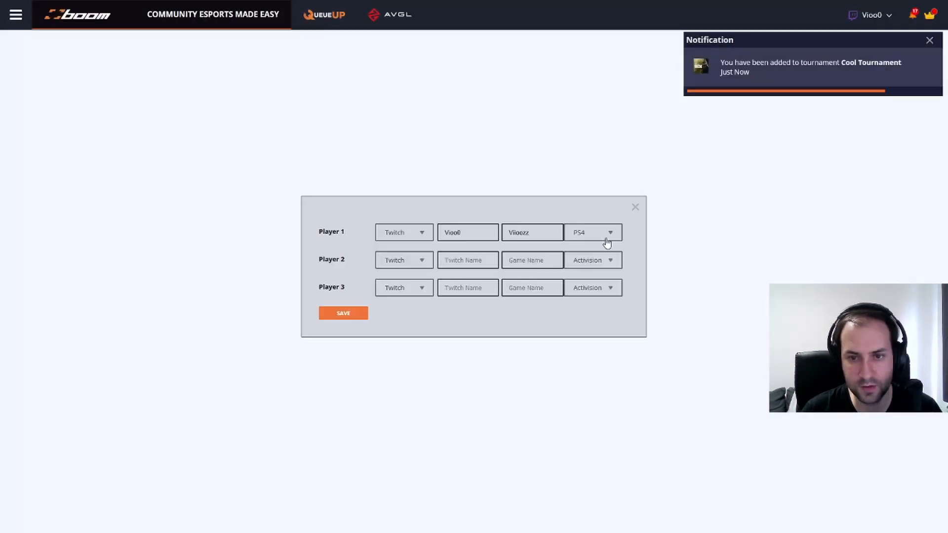
pyautogui.click(637, 203)
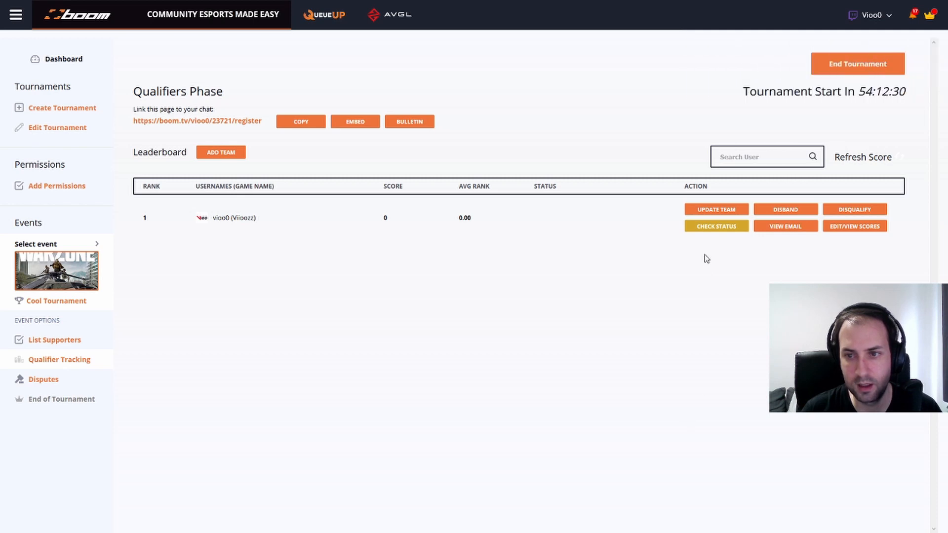
# Reopen the team and enter Player 2's Twitch name and game name
pyautogui.click(717, 209)
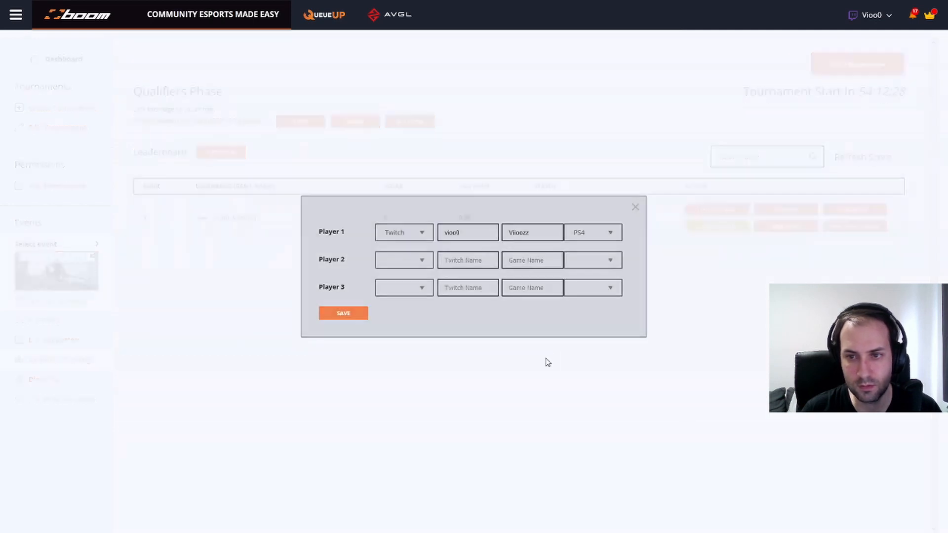
pyautogui.click(402, 258)
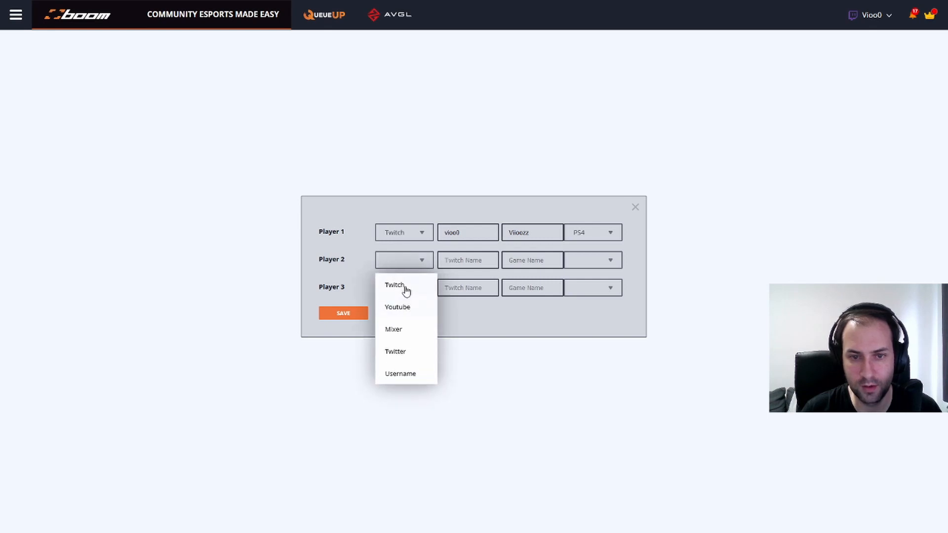
pyautogui.click(403, 289)
pyautogui.click(458, 262)
pyautogui.write('pruis')
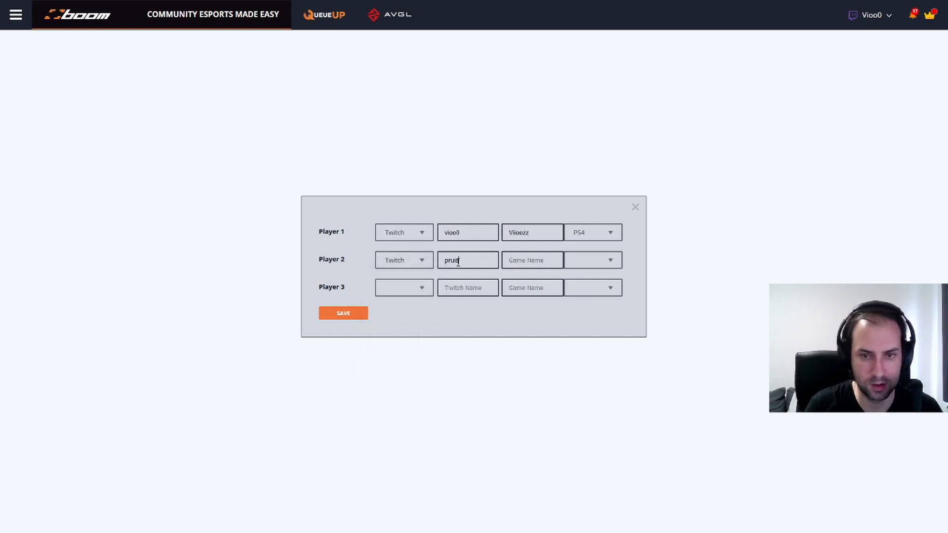
pyautogui.write('mans')
pyautogui.press('Tab')
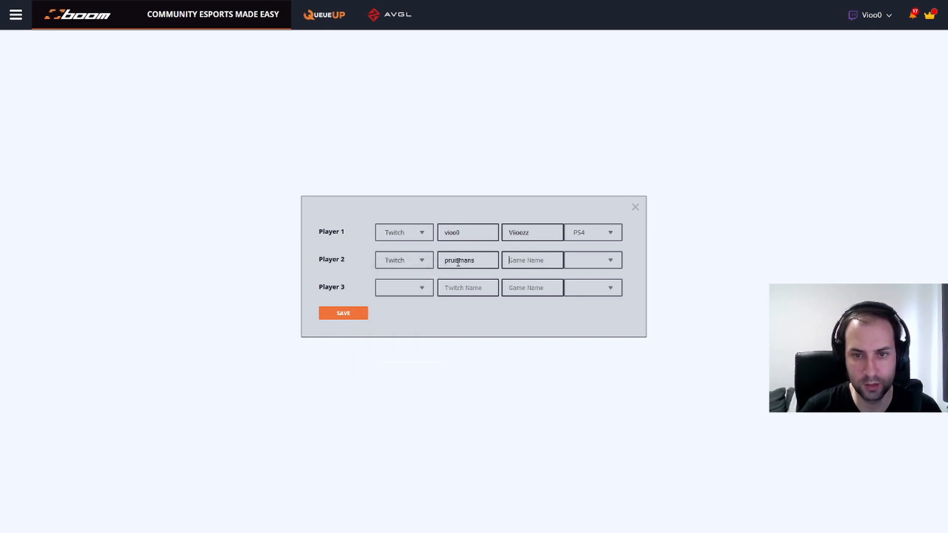
pyautogui.write('pruismans')
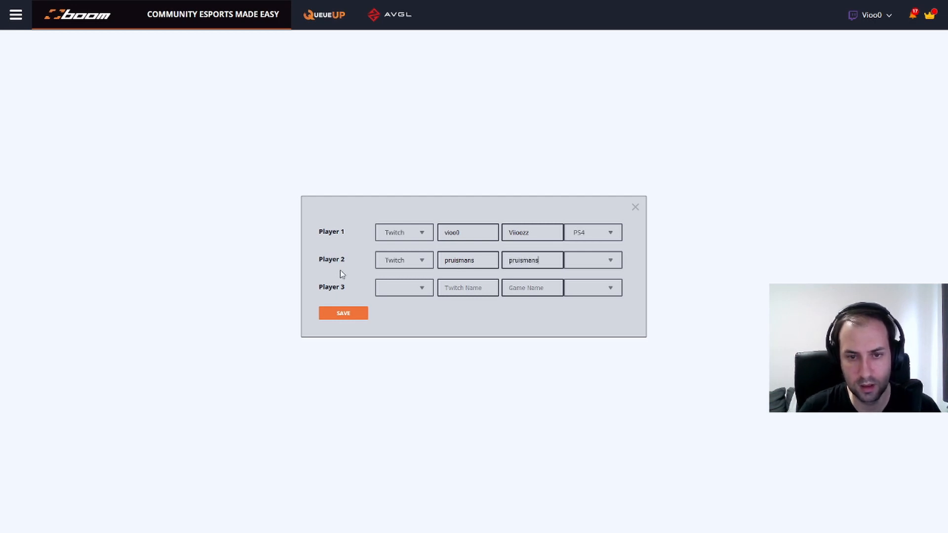
# Switch Player 2's account type to Username with PS4 platform, and save the team
pyautogui.click(416, 260)
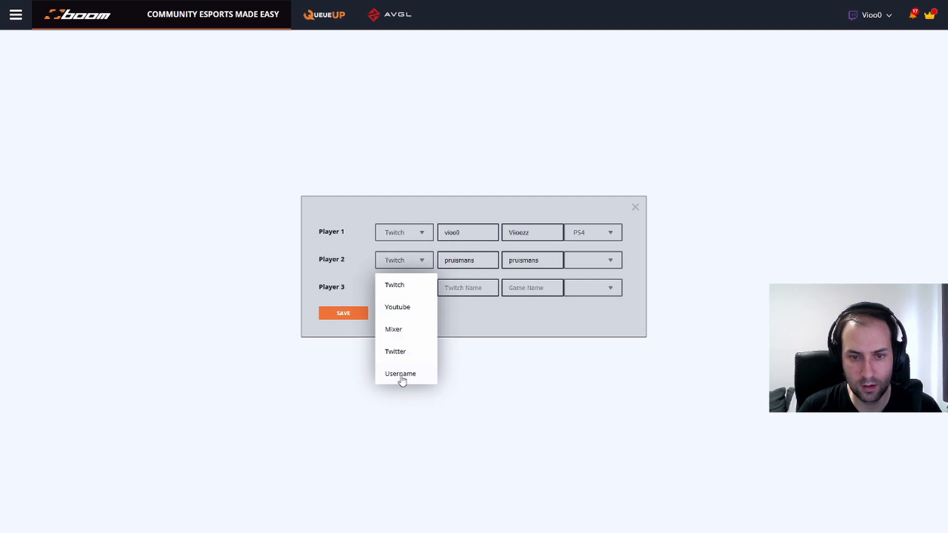
pyautogui.click(401, 371)
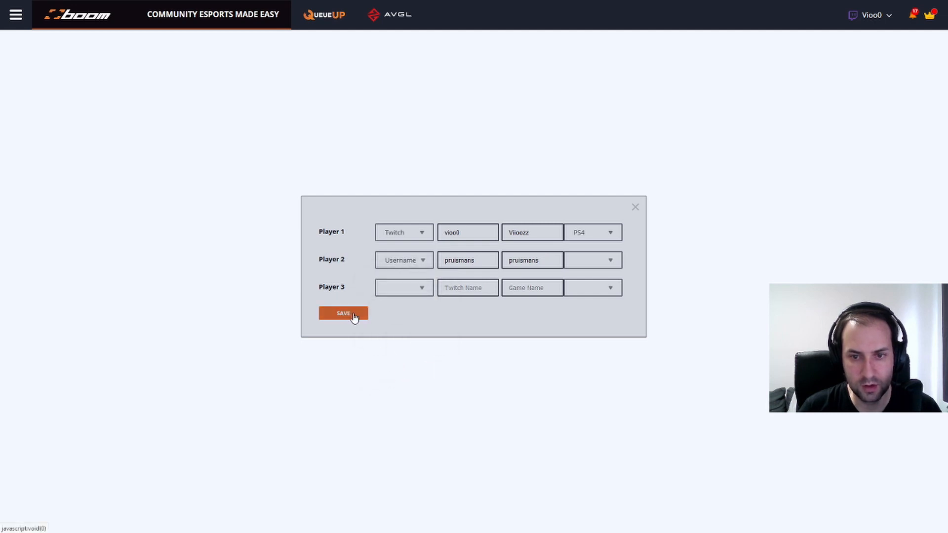
pyautogui.click(603, 260)
pyautogui.click(581, 332)
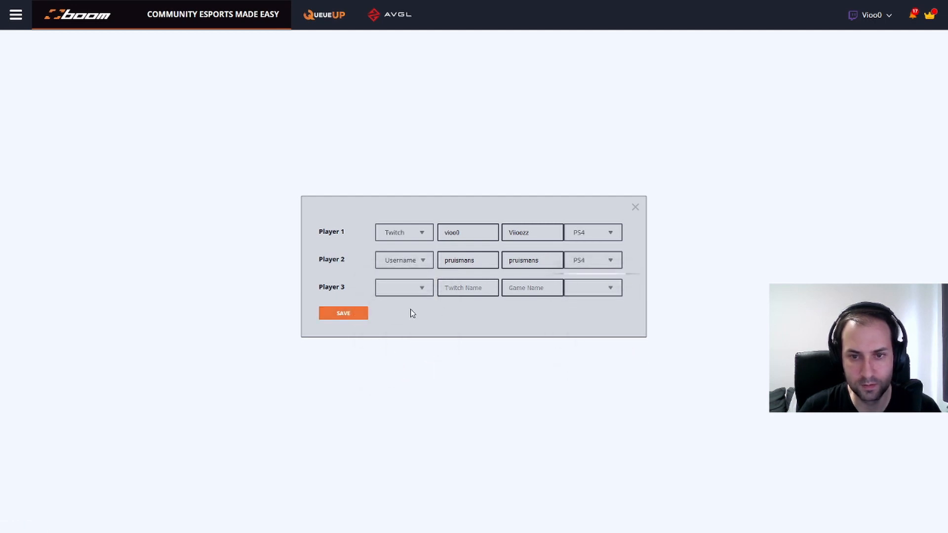
pyautogui.click(632, 207)
pyautogui.click(629, 199)
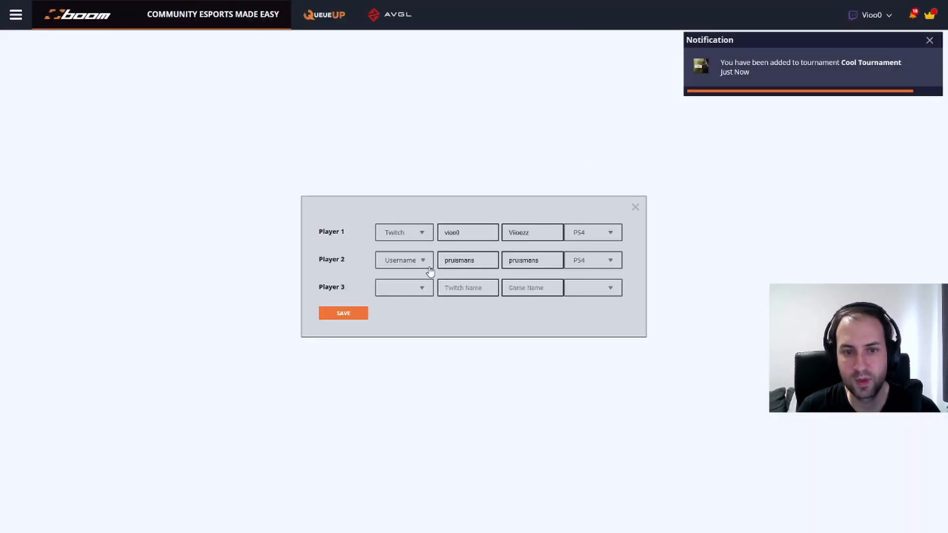
pyautogui.click(635, 207)
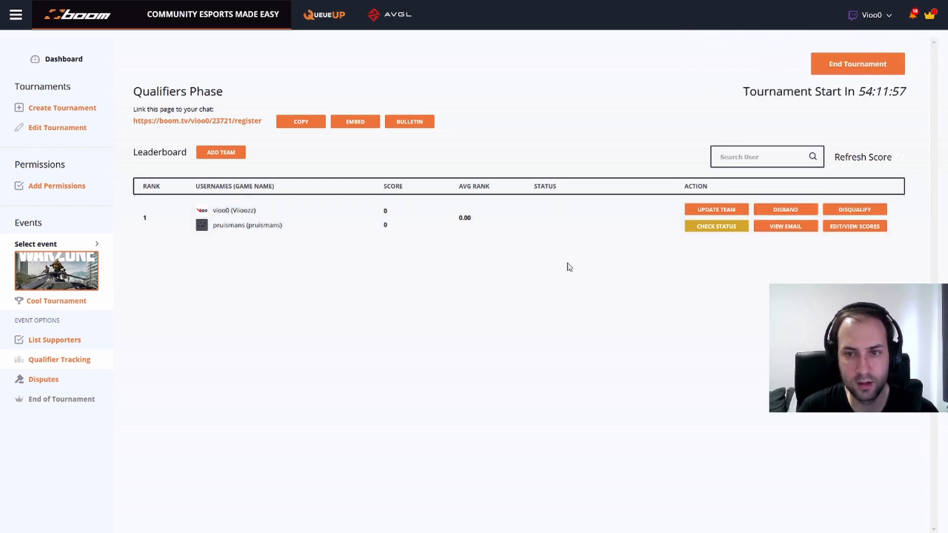
# Run Check Status on the team and highlight each player's 'Username was found' status
pyautogui.click(702, 227)
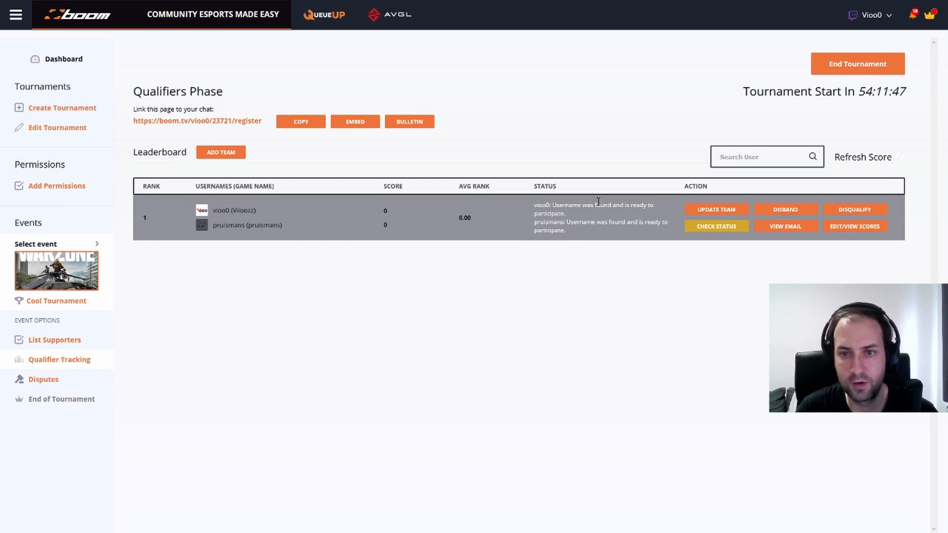
pyautogui.moveTo(552, 204); pyautogui.dragTo(612, 205)
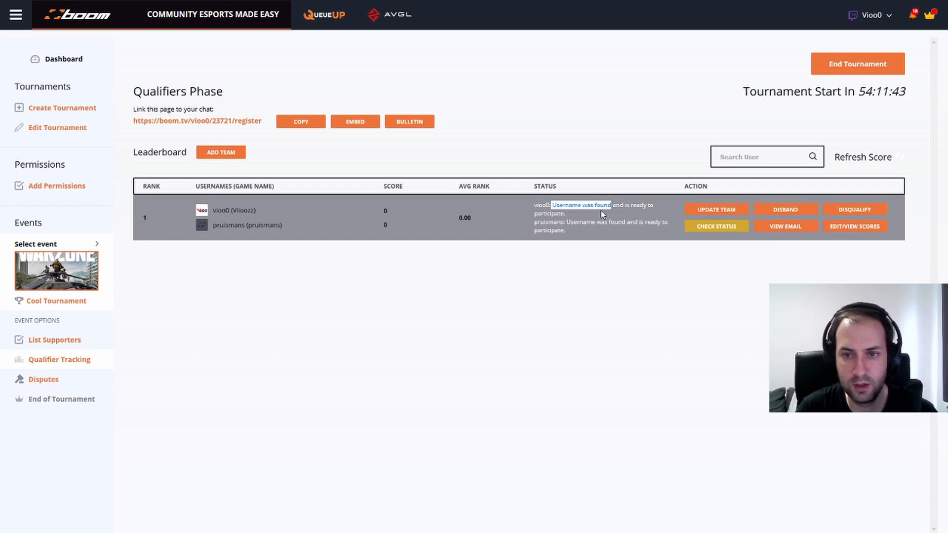
pyautogui.click(599, 210)
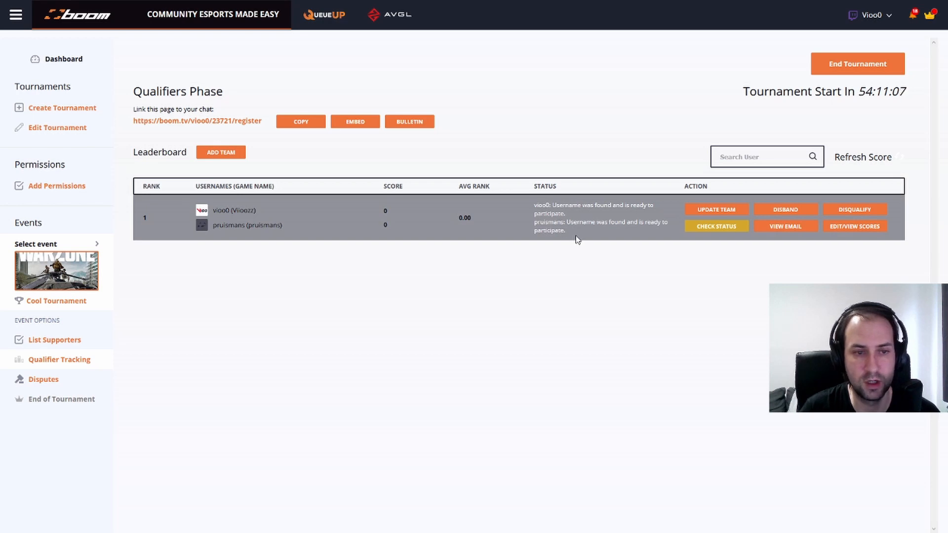
pyautogui.moveTo(151, 4)
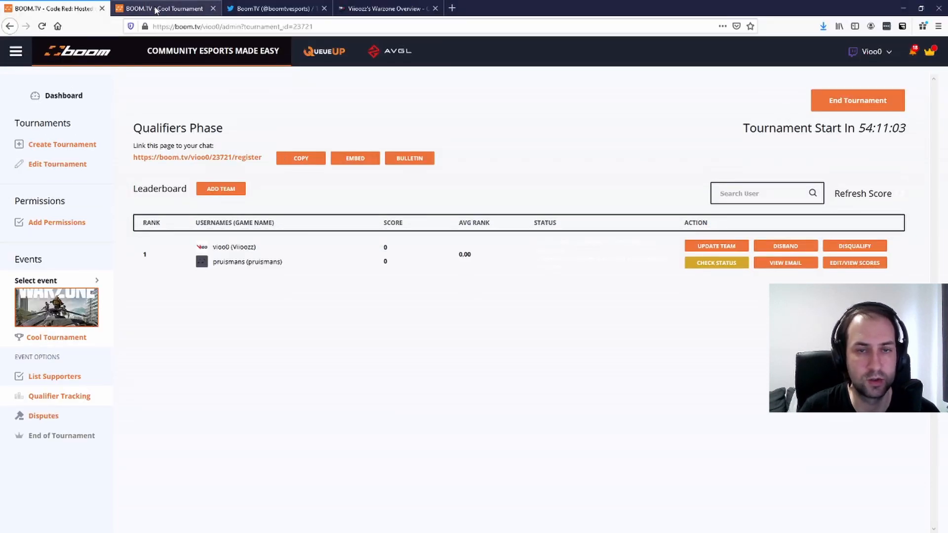
# Switch to the COD Tracker tab and point out the tracker.gg site address
pyautogui.click(359, 8)
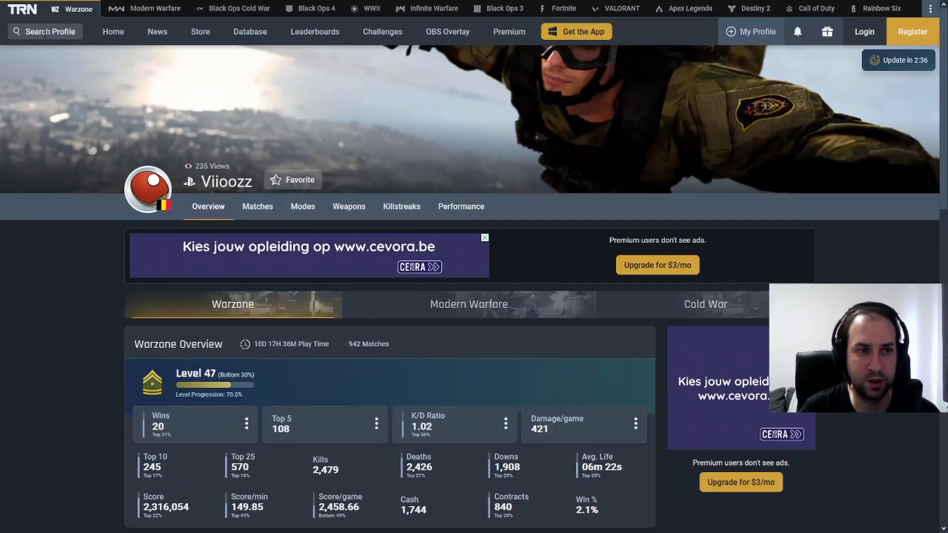
pyautogui.click(46, 29)
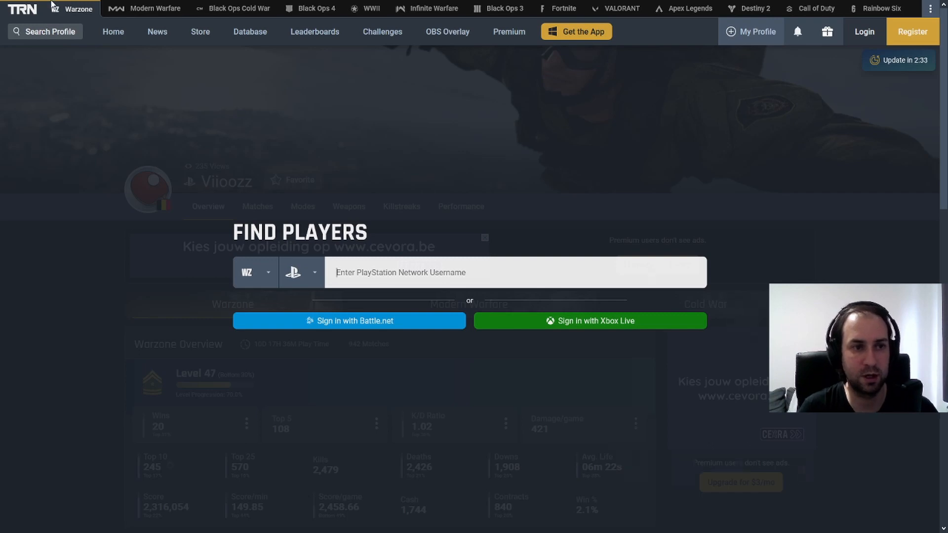
pyautogui.moveTo(53, 3)
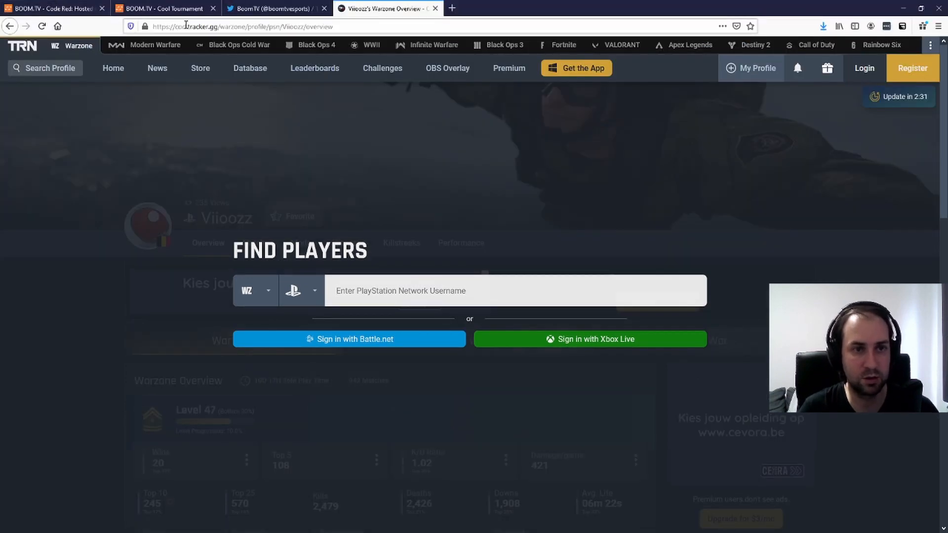
pyautogui.moveTo(190, 26); pyautogui.dragTo(208, 26)
pyautogui.click(46, 140)
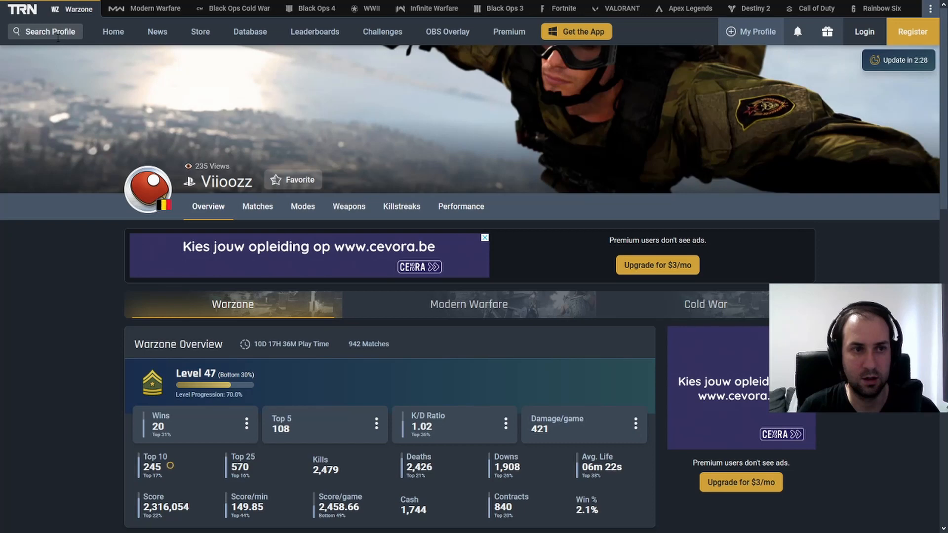
# Search COD Tracker for the PSN player's name and open the matching stats profile
pyautogui.click(52, 32)
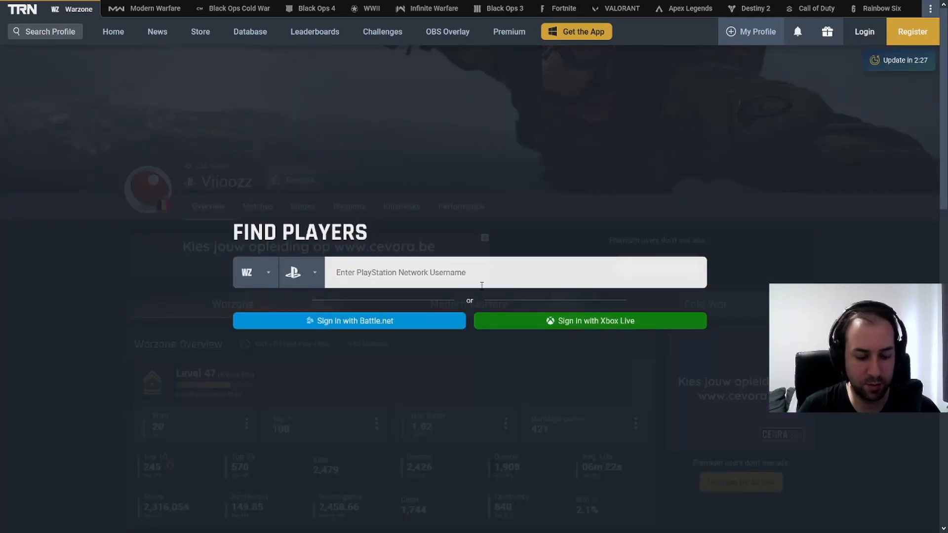
pyautogui.write('Vioo')
pyautogui.press('BackSpace')
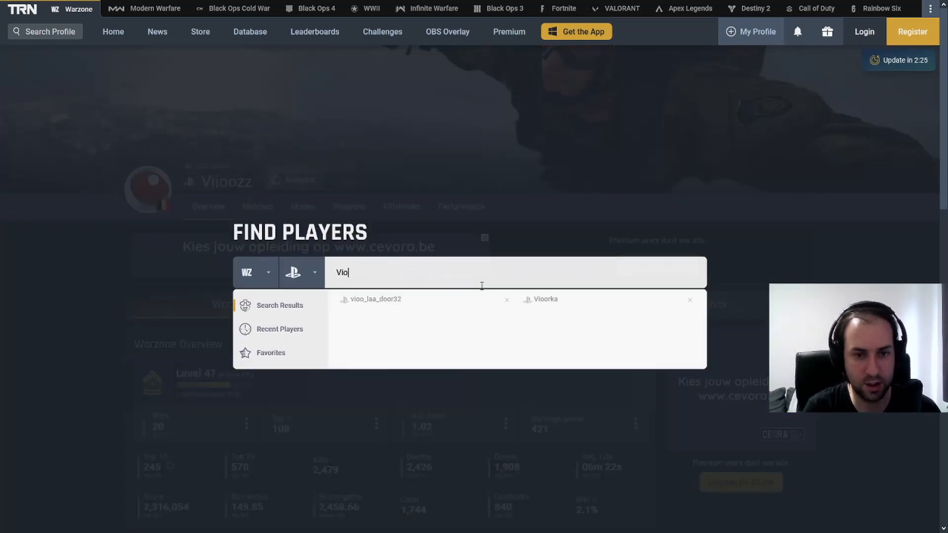
pyautogui.write('oozz')
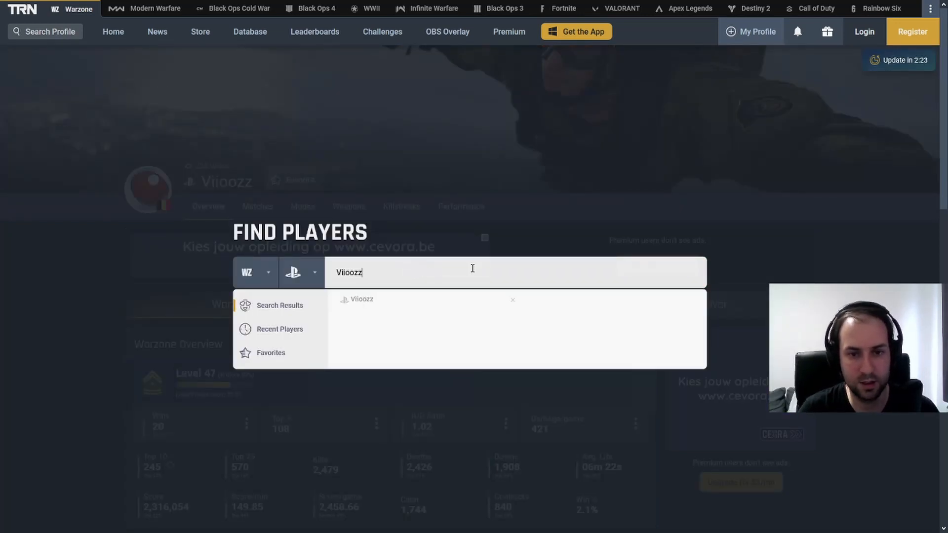
pyautogui.click(362, 299)
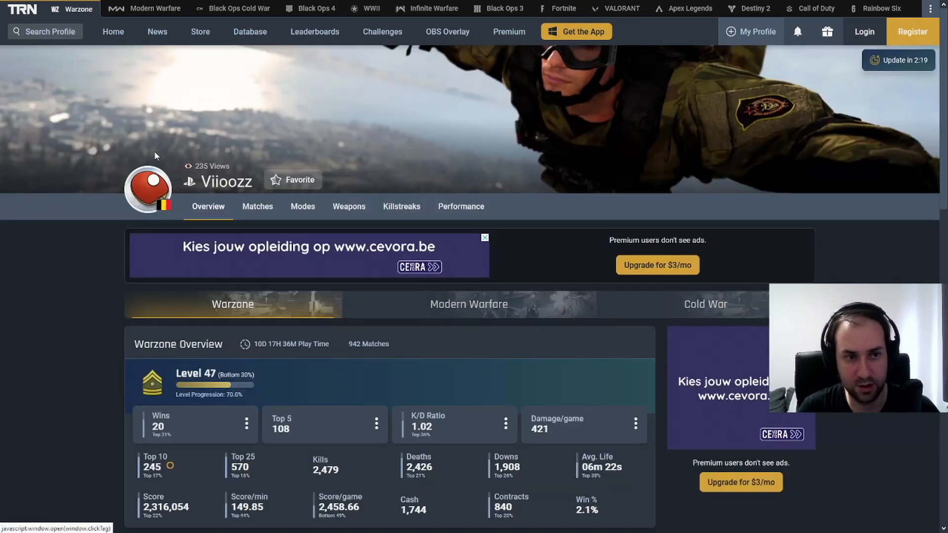
# Search a nonexistent name to show 'Warzone Stats Not Found', then return to the Cool Tournament tab
pyautogui.click(36, 29)
pyautogui.write('V')
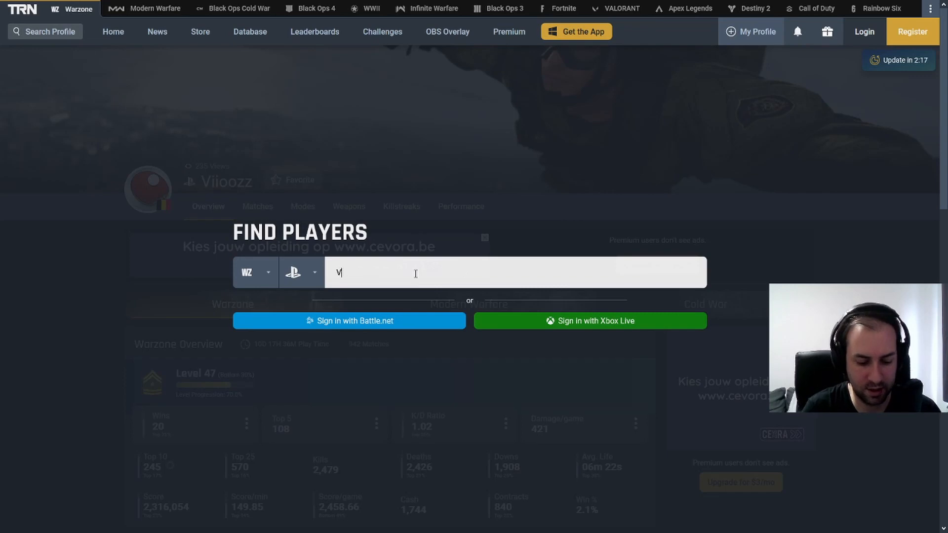
pyautogui.write('ioozzzset')
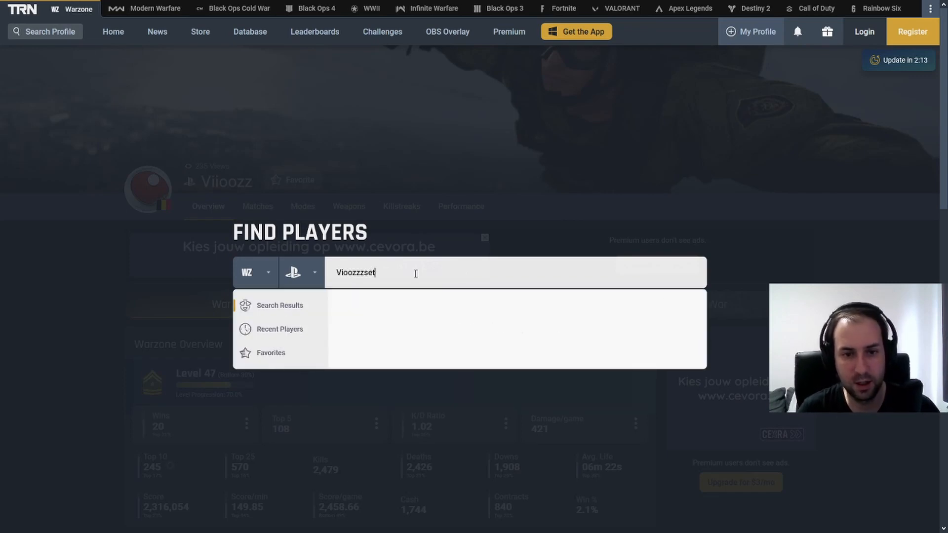
pyautogui.press('Return')
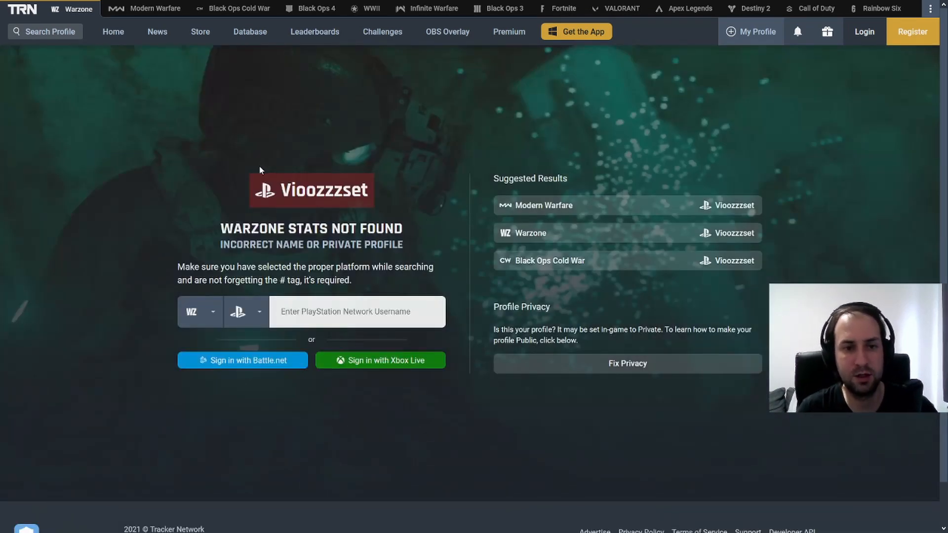
pyautogui.moveTo(163, 9)
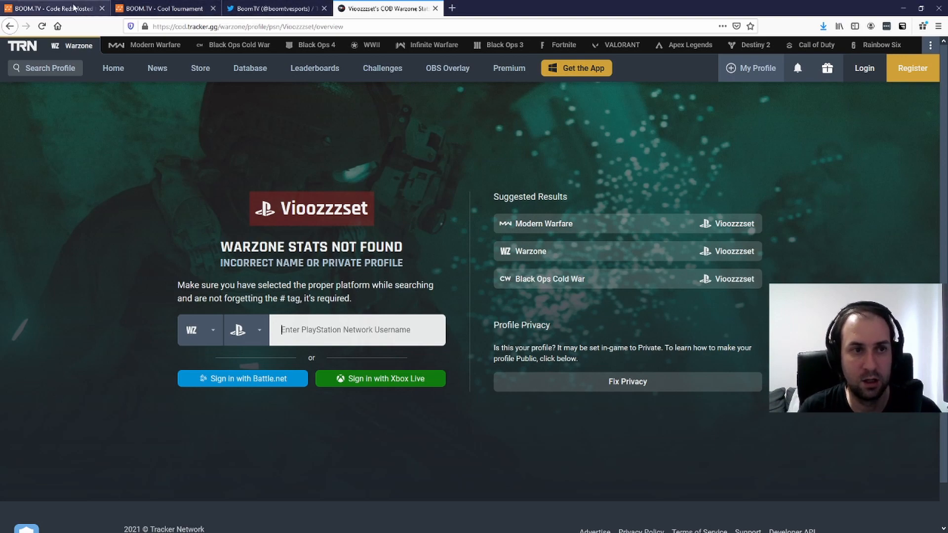
pyautogui.click(178, 7)
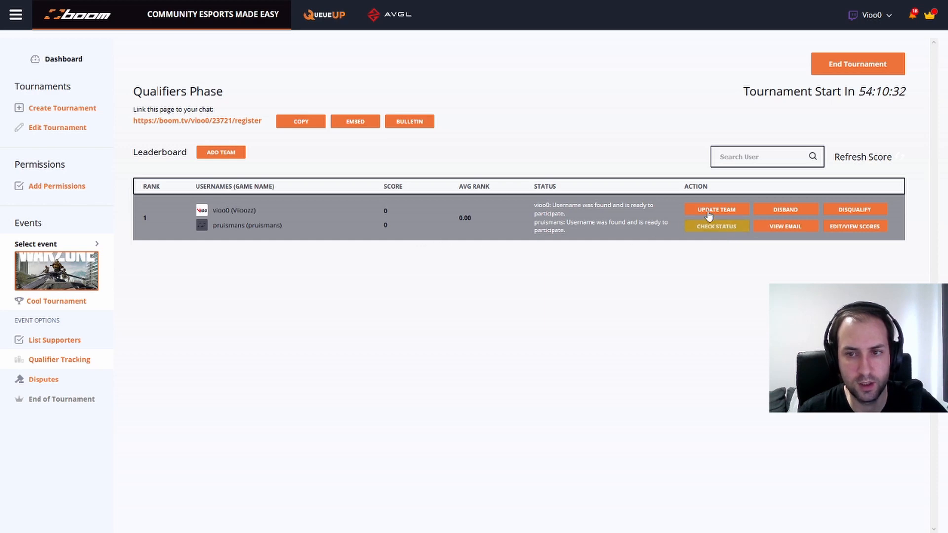
# Change the second player's platform from Email to Twitch and save the team
pyautogui.click(709, 216)
pyautogui.click(400, 263)
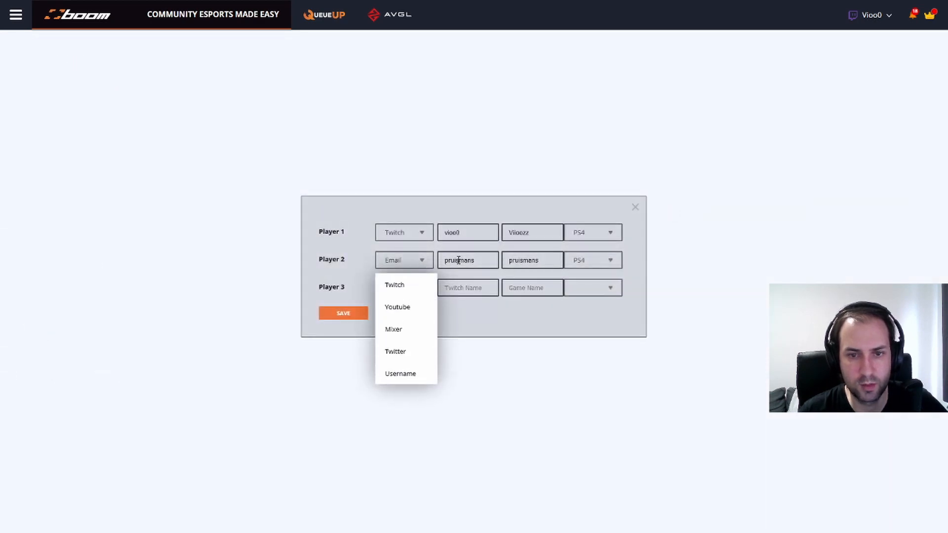
pyautogui.click(402, 291)
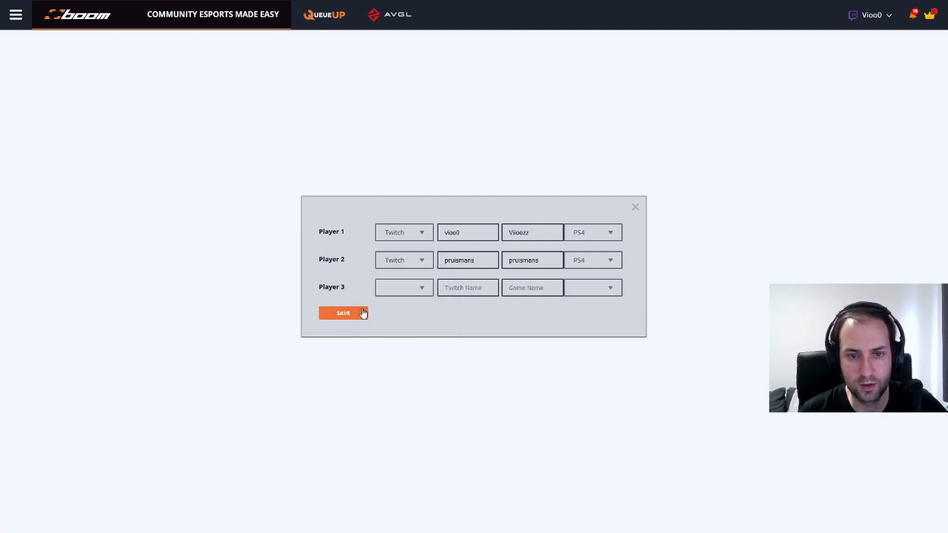
pyautogui.click(362, 314)
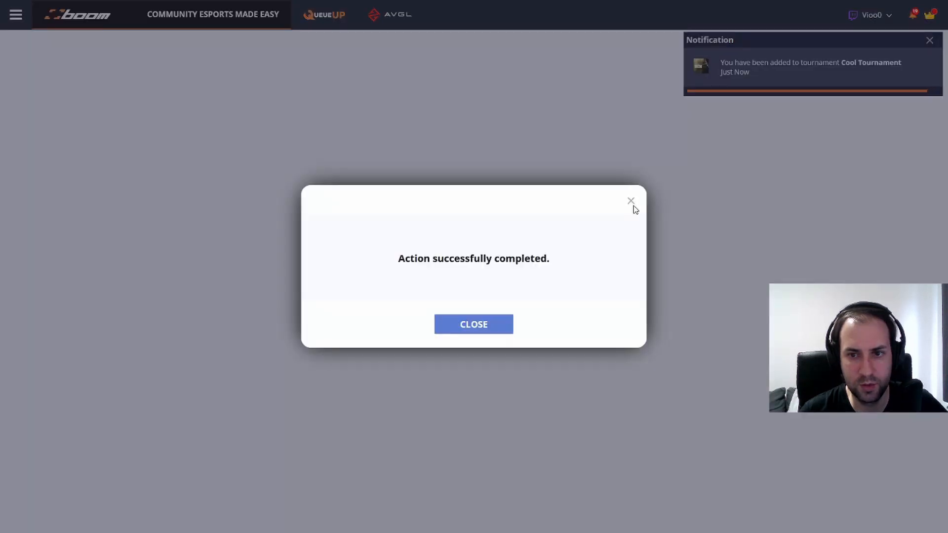
pyautogui.click(630, 201)
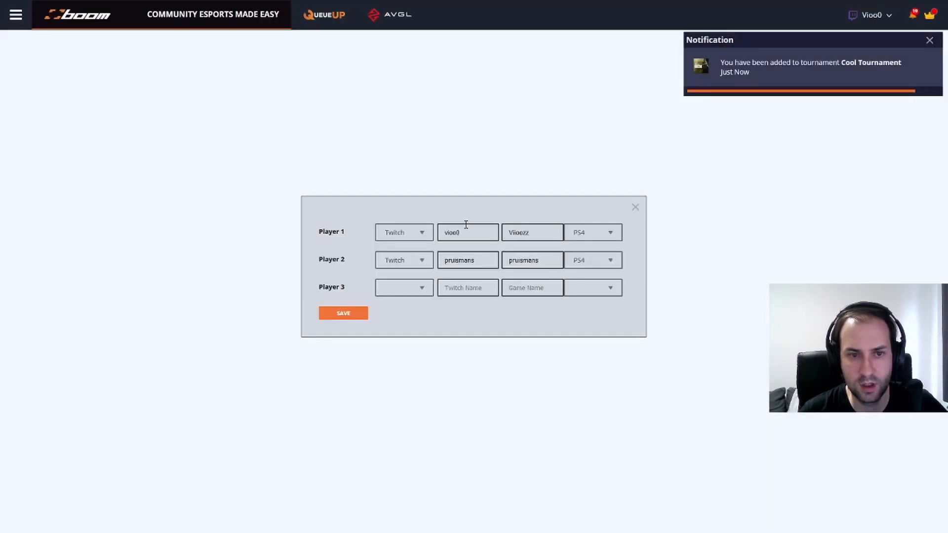
pyautogui.click(635, 207)
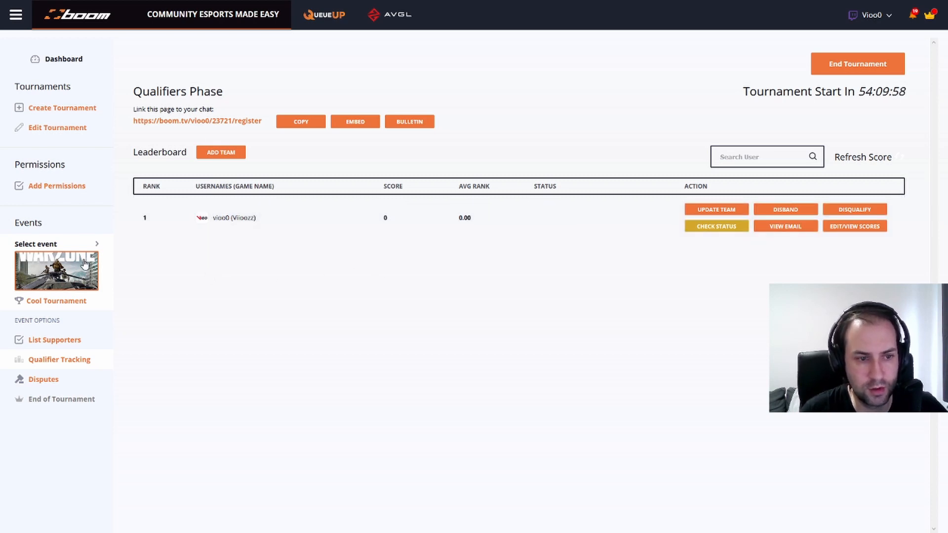
# Enter a Twitch name in the tournament supporter list and submit it as a supporter
pyautogui.click(72, 346)
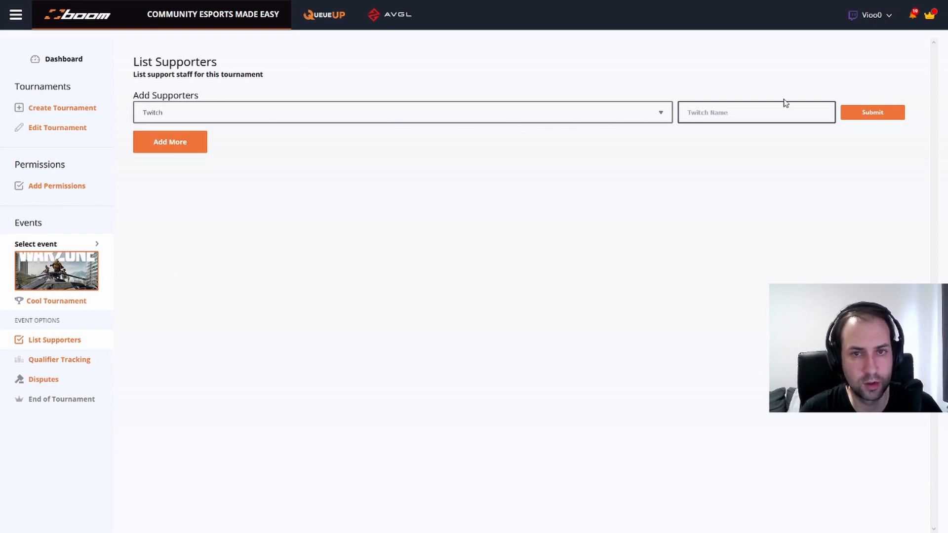
pyautogui.click(769, 110)
pyautogui.write('coltie119')
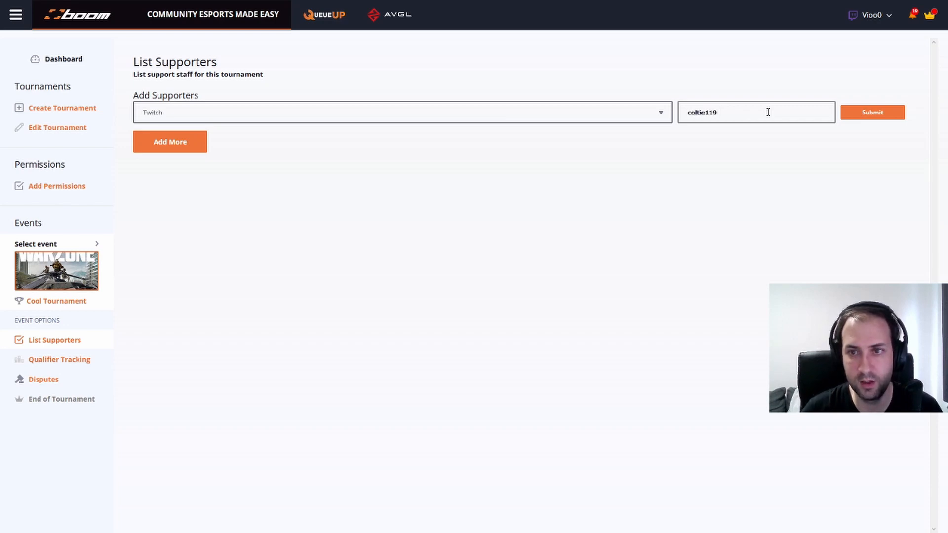
pyautogui.click(854, 115)
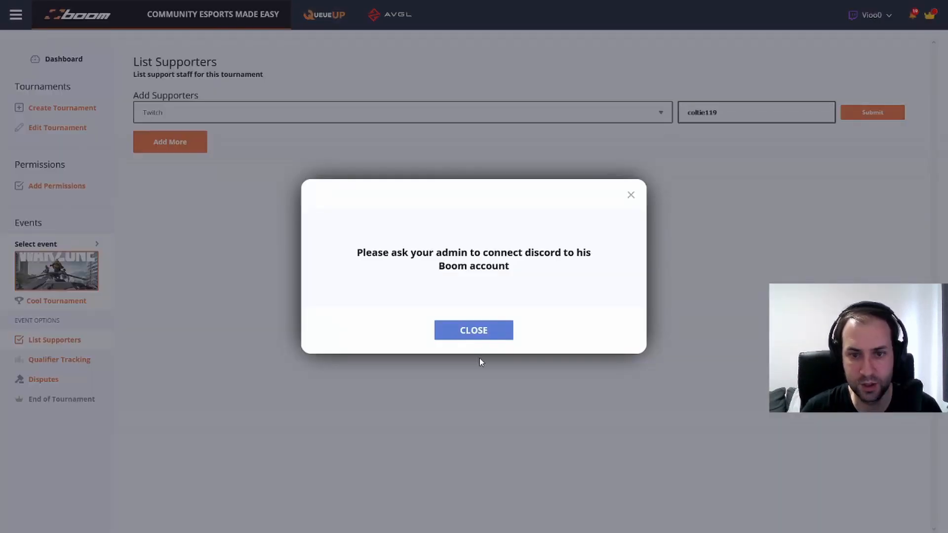
# Dismiss the Discord connection warning and open the Tournament Mod permissions page
pyautogui.click(489, 334)
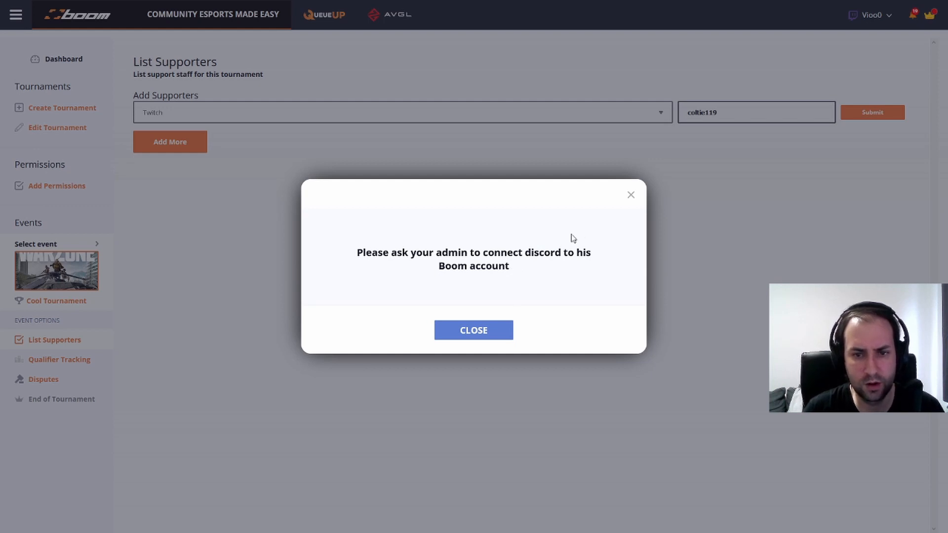
pyautogui.click(631, 197)
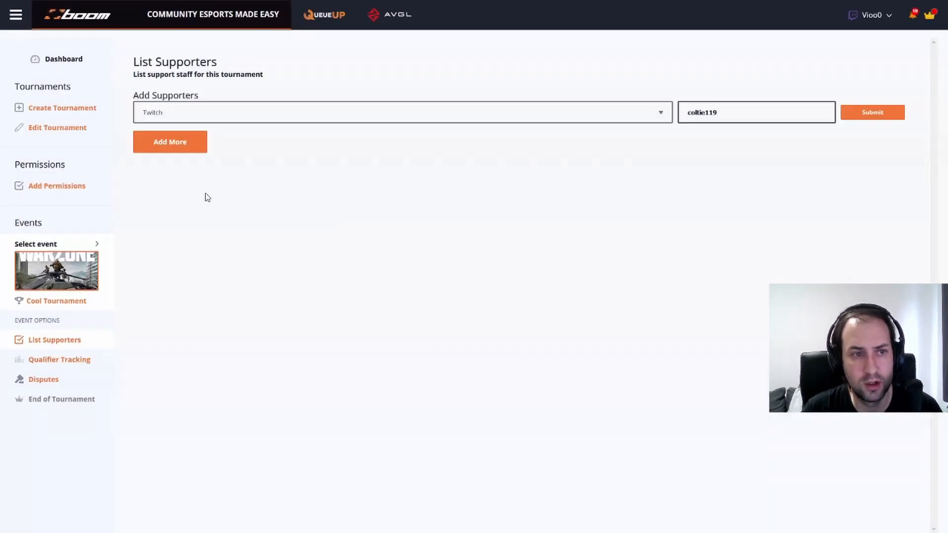
pyautogui.click(71, 188)
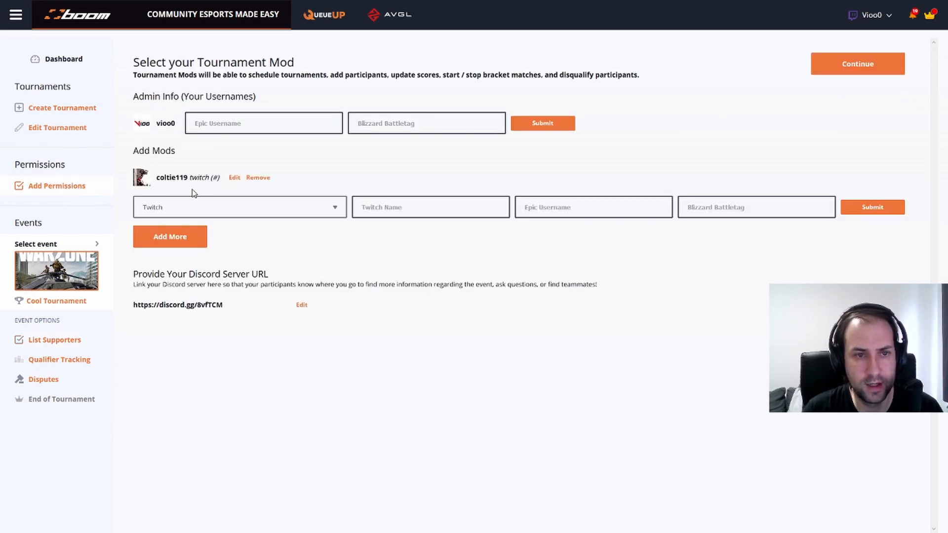
# Remove the existing Twitch mod, then add a new Twitch mod by name
pyautogui.click(258, 178)
pyautogui.click(438, 318)
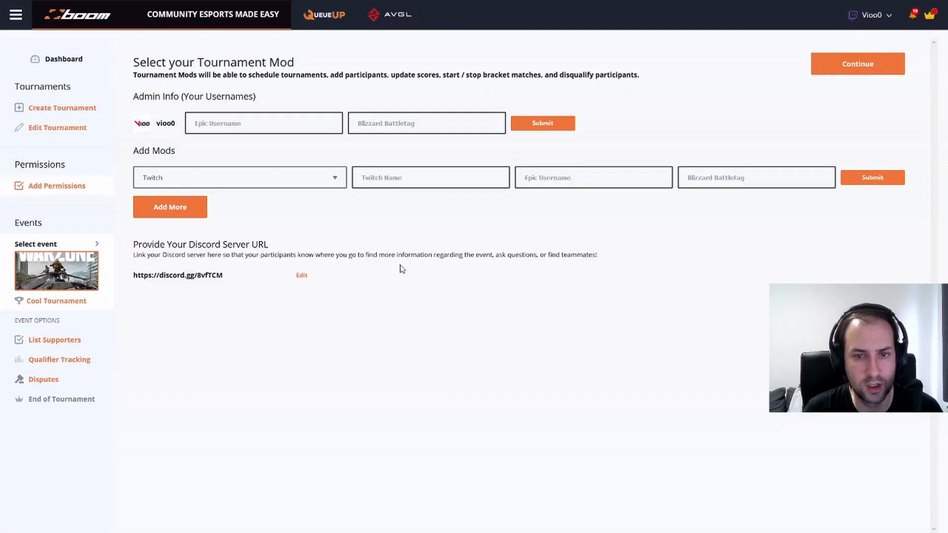
pyautogui.click(269, 186)
pyautogui.click(211, 201)
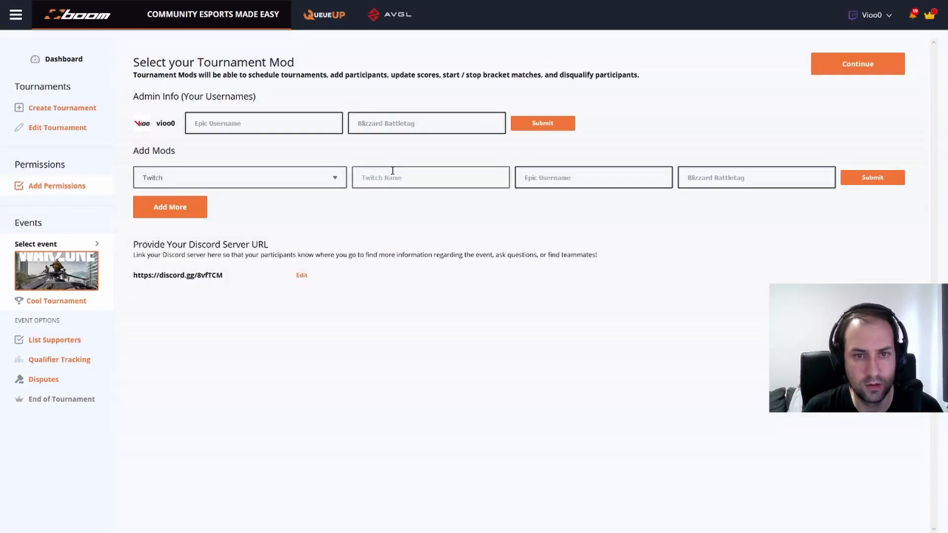
pyautogui.click(392, 173)
pyautogui.write('coltie119')
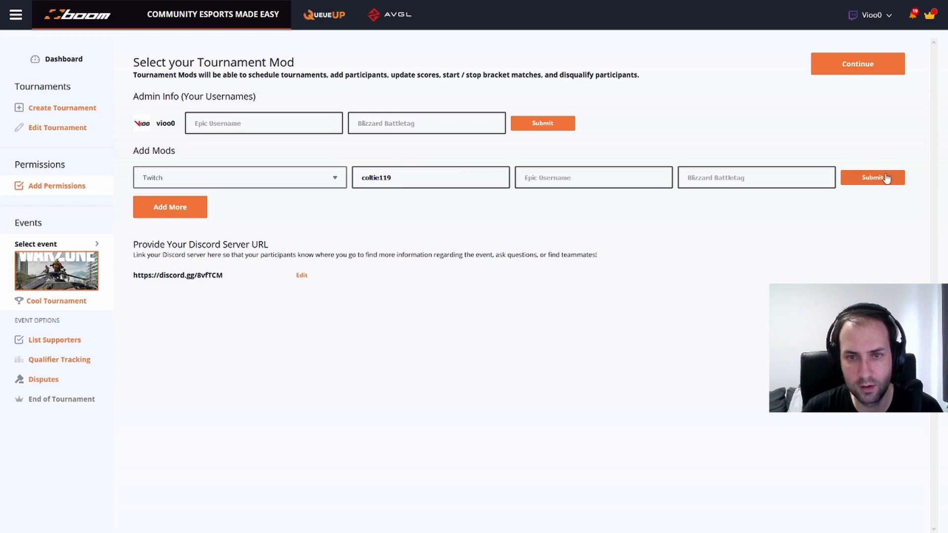
pyautogui.click(870, 176)
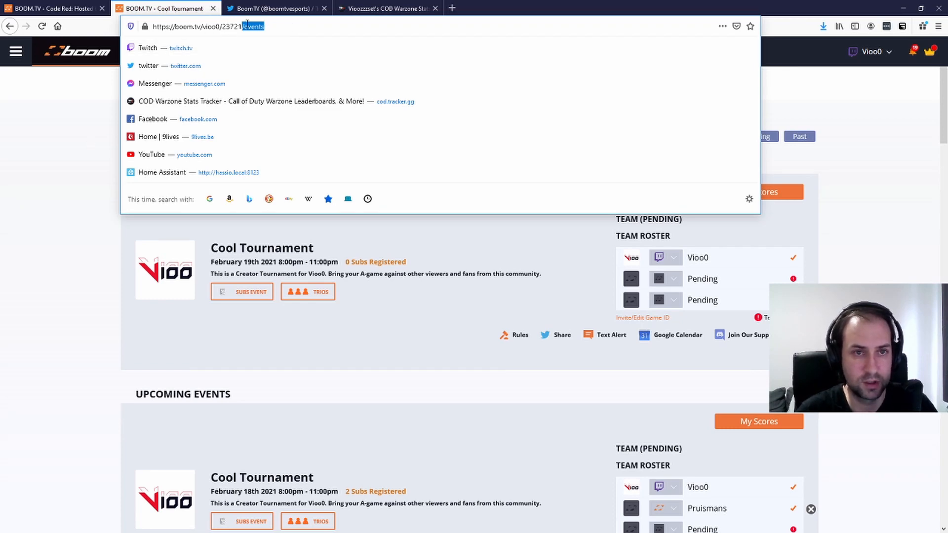
# Open the tournament's stream page, then switch to an earlier ended Modern Warfare tournament (top scores 111, 67, 52)
pyautogui.press('BackSpace')
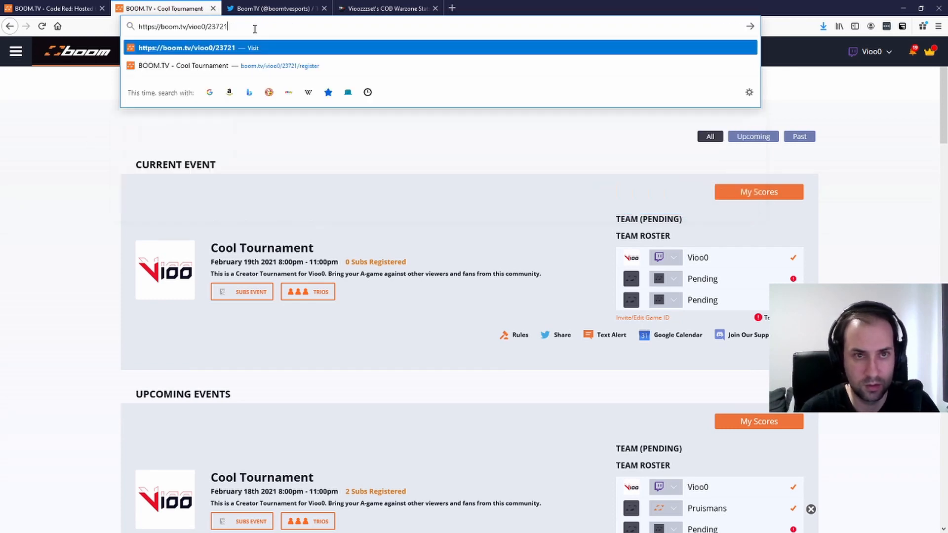
pyautogui.press('Return')
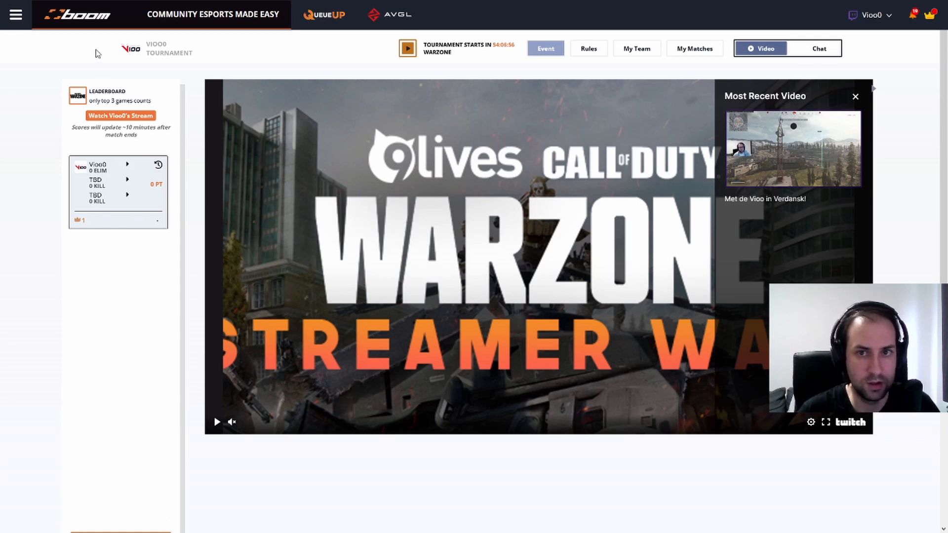
pyautogui.moveTo(100, 22)
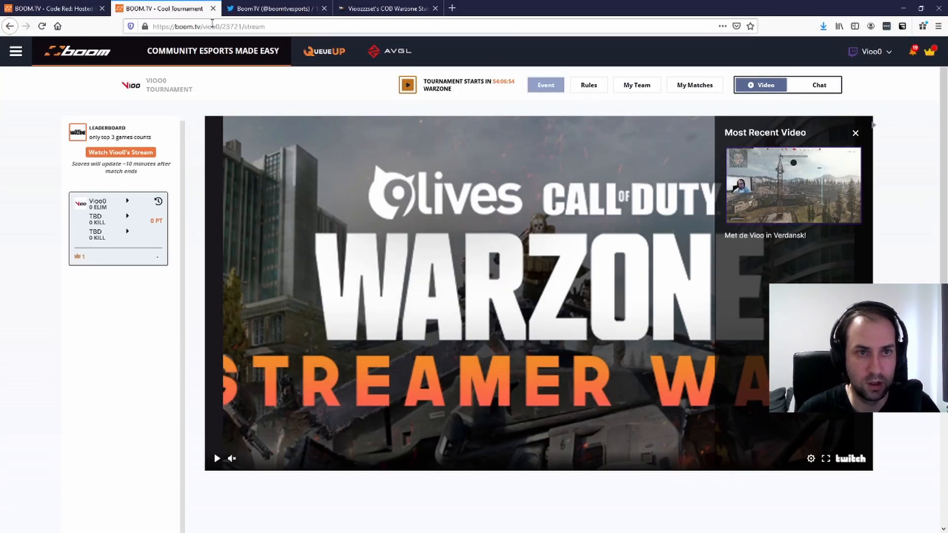
pyautogui.moveTo(222, 26); pyautogui.dragTo(282, 40)
pyautogui.press('BackSpace')
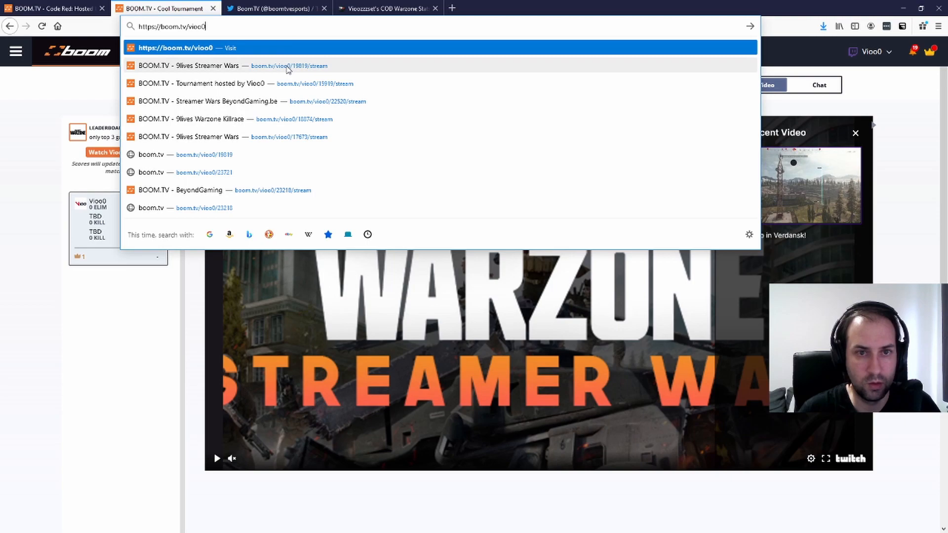
pyautogui.click(293, 88)
pyautogui.press('F11')
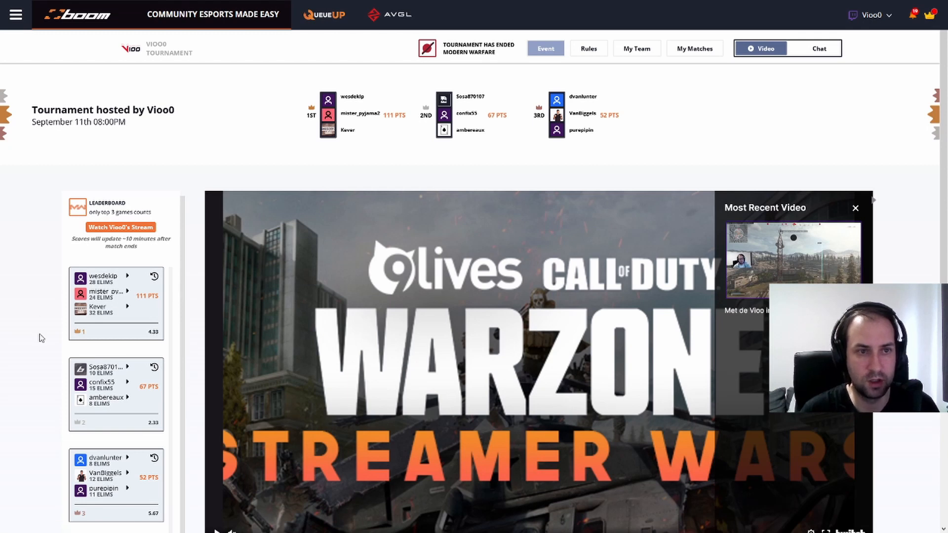
pyautogui.moveTo(130, 107); pyautogui.dragTo(213, 110)
pyautogui.click(217, 145)
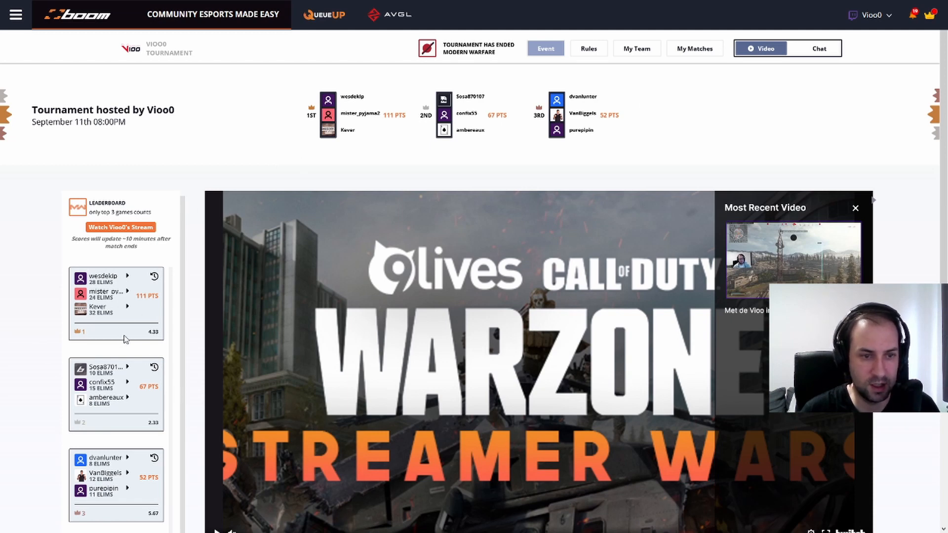
pyautogui.scroll(-3, 124, 338)
pyautogui.scroll(3, 124, 339)
pyautogui.click(155, 278)
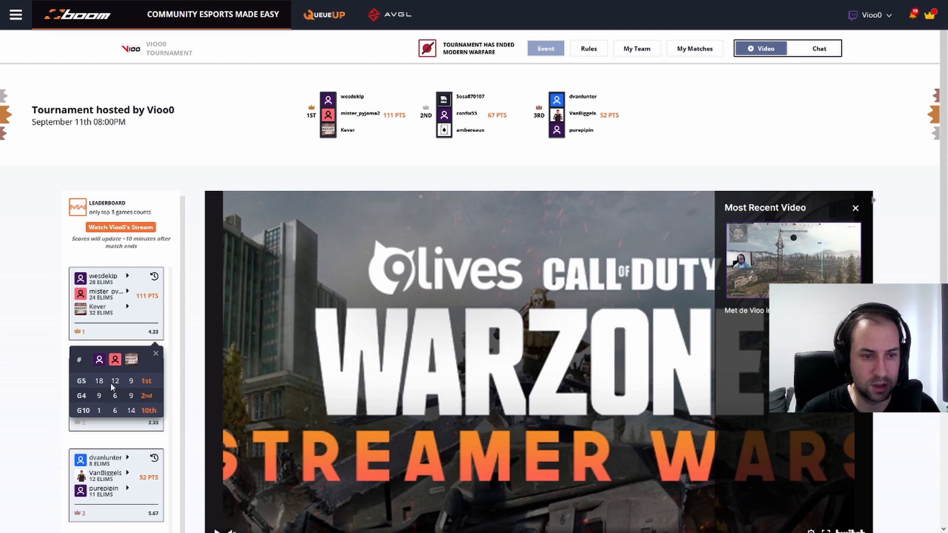
pyautogui.click(155, 354)
pyautogui.click(154, 368)
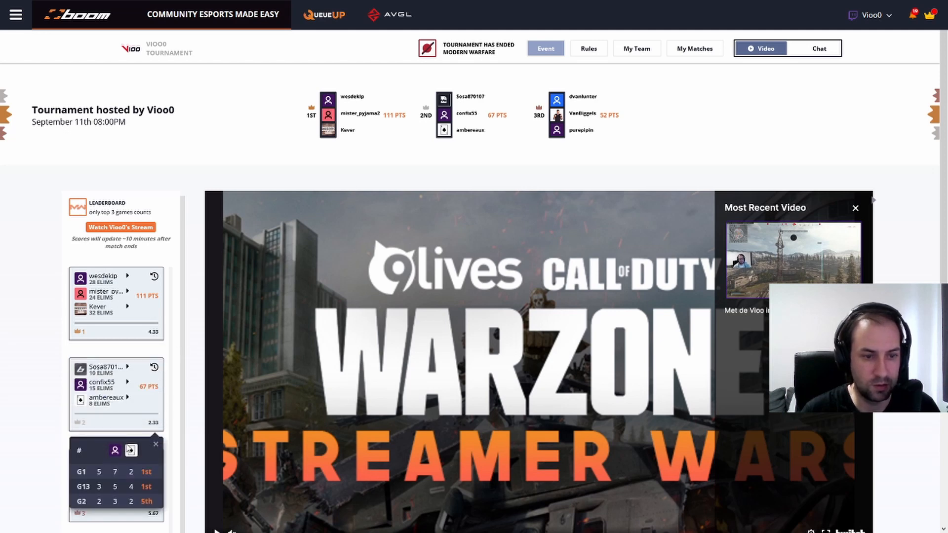
pyautogui.click(155, 443)
pyautogui.scroll(-3, 114, 405)
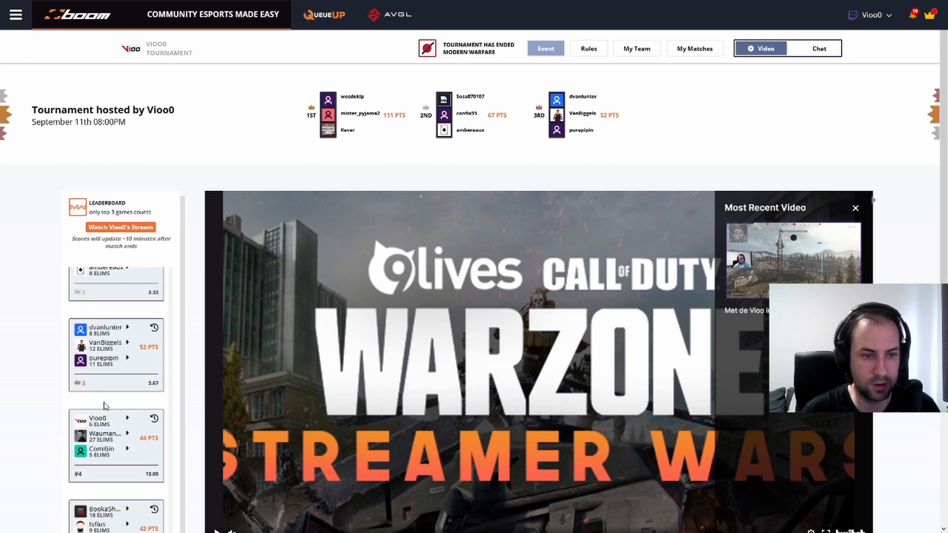